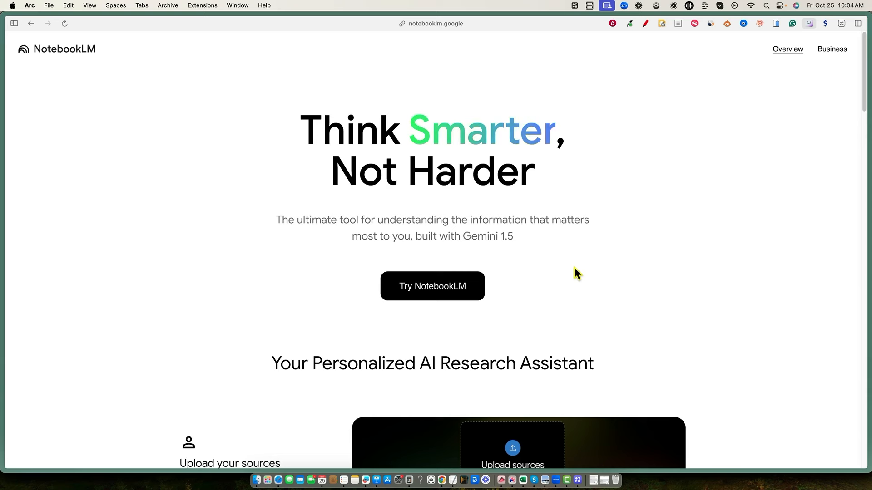
# - Check the NotebookLM website's traffic statistics with the Similarweb extension and close its overview
pyautogui.click(710, 23)
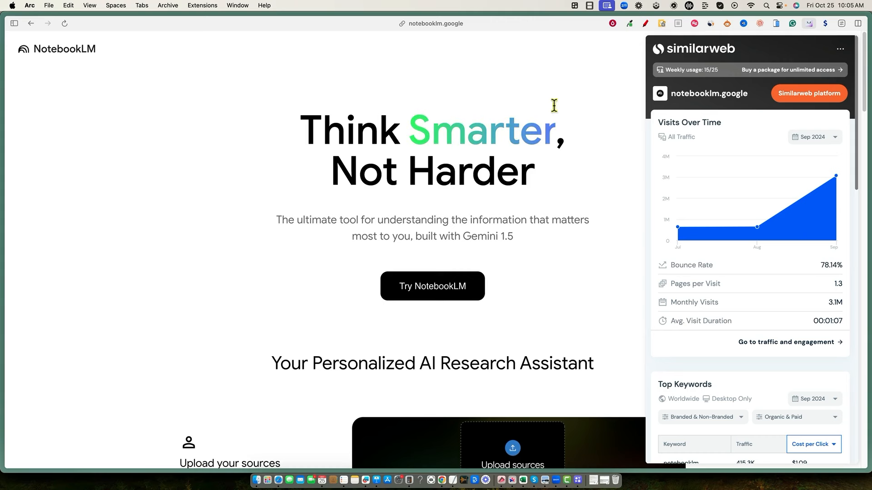
pyautogui.click(215, 160)
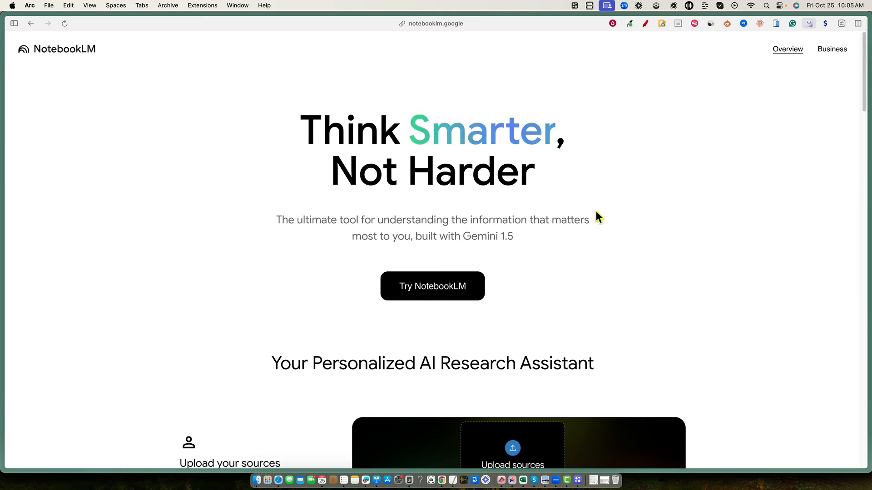
# - Launch NotebookLM from its landing page and look through the existing notebooks
pyautogui.click(453, 287)
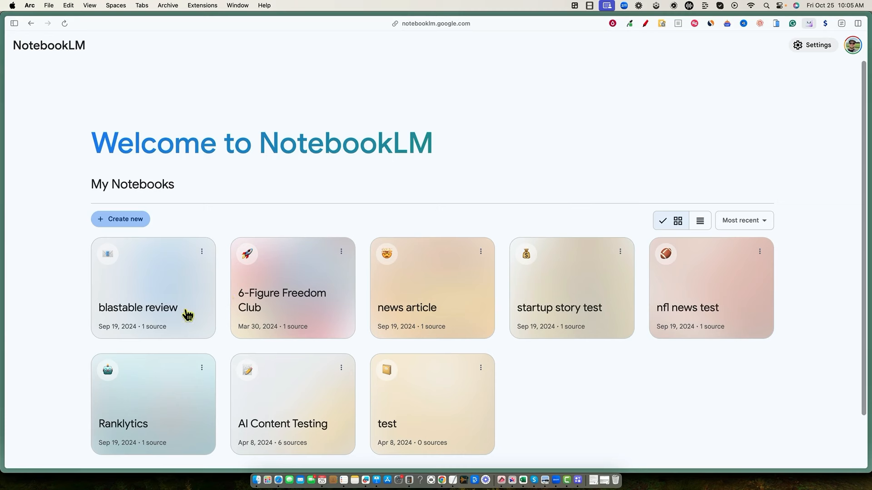
pyautogui.scroll(-1, 360, 367)
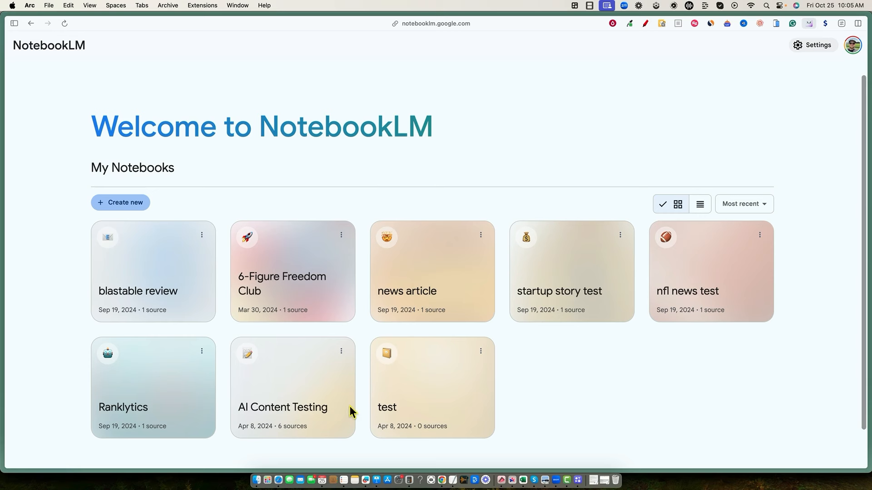
pyautogui.scroll(-2, 522, 360)
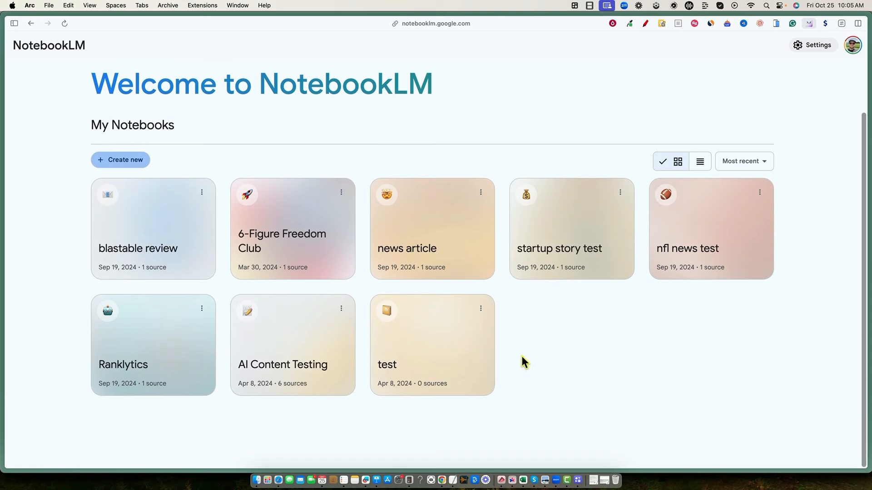
pyautogui.scroll(3, 525, 355)
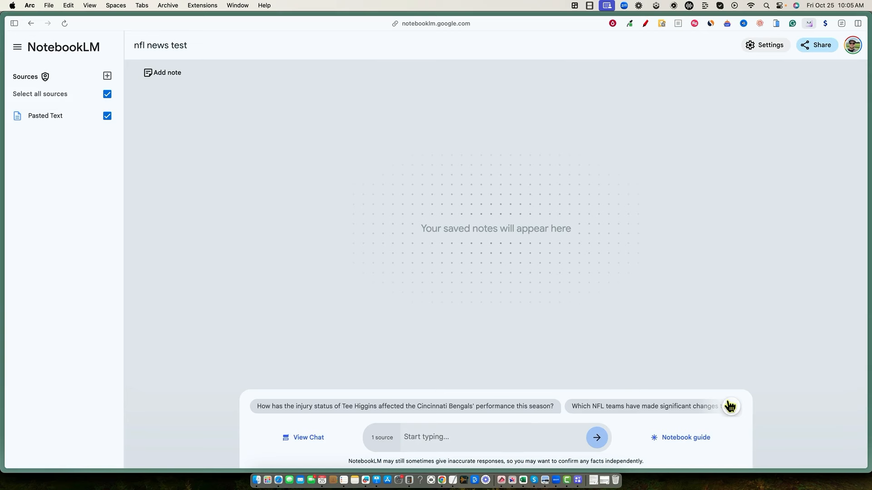
# - Load the Audio Overview from the nfl news test notebook's guide and listen to a sample
pyautogui.click(686, 440)
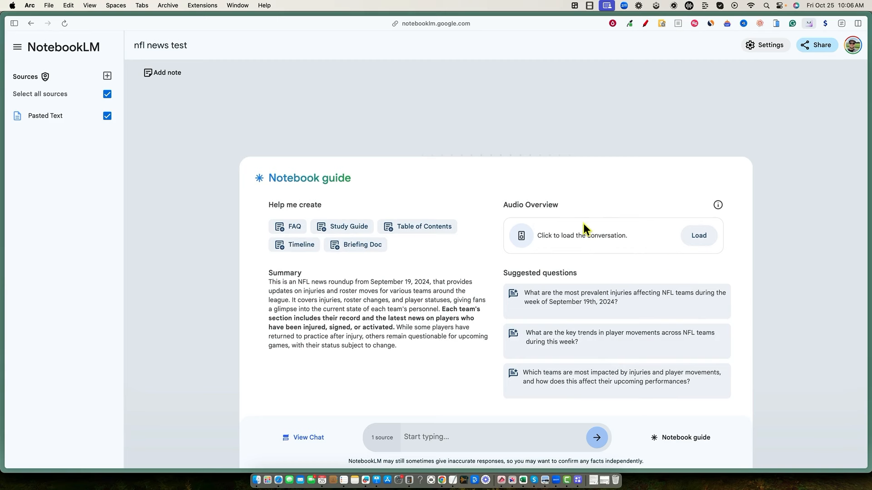
pyautogui.click(700, 236)
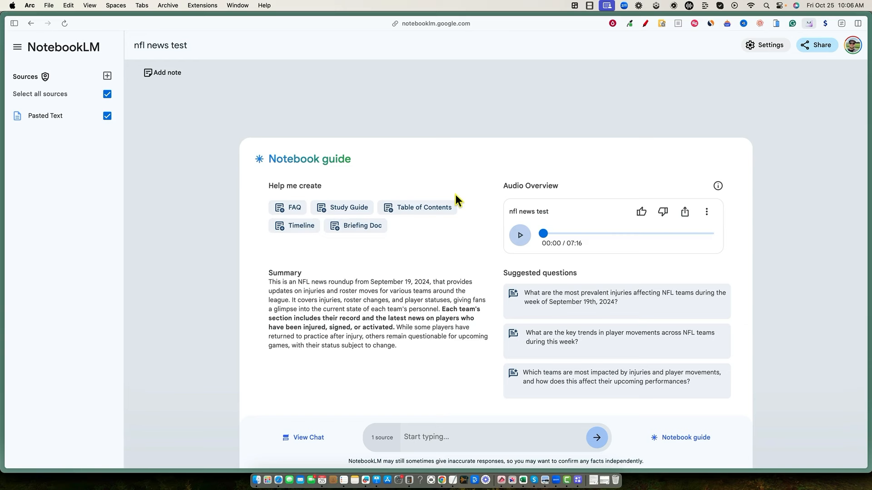
pyautogui.click(522, 237)
pyautogui.click(521, 236)
# - Open the startup story test notebook, load its Audio Overview and play a few seconds of it
pyautogui.click(31, 23)
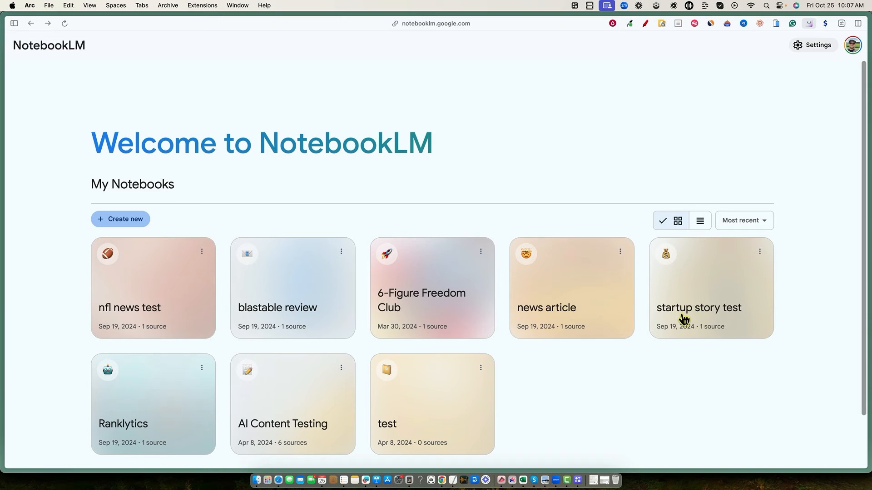
pyautogui.click(709, 292)
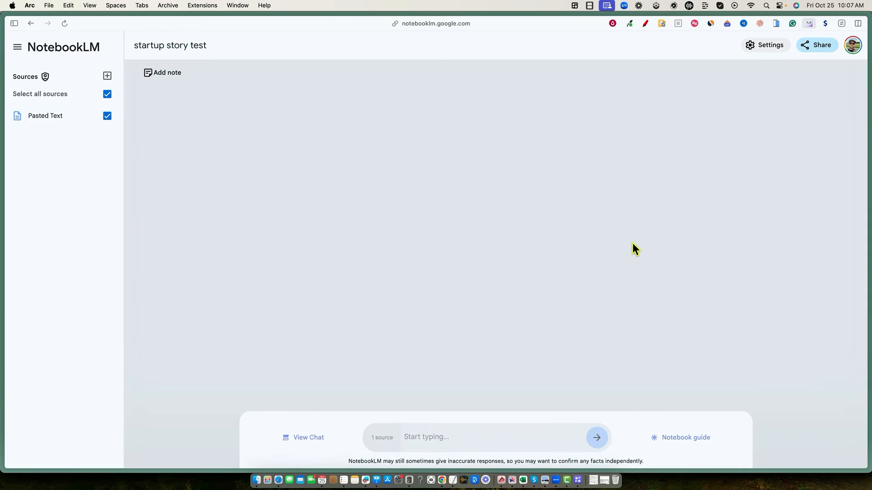
pyautogui.click(676, 437)
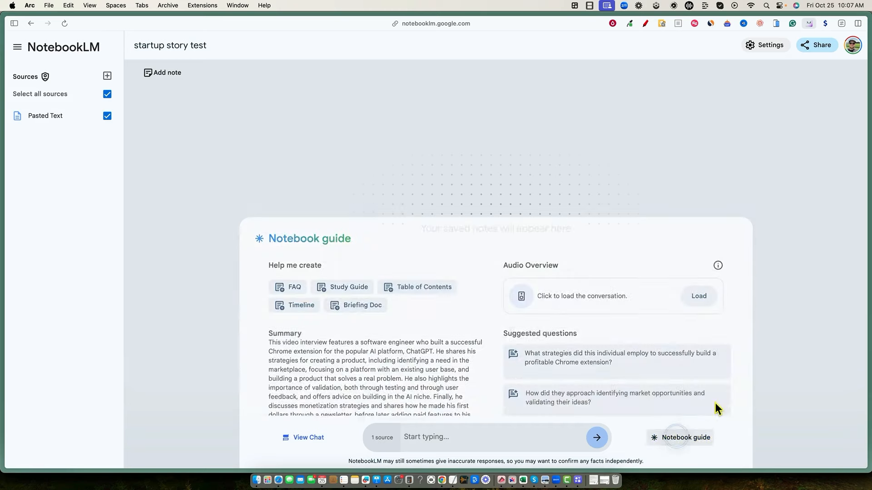
pyautogui.click(702, 235)
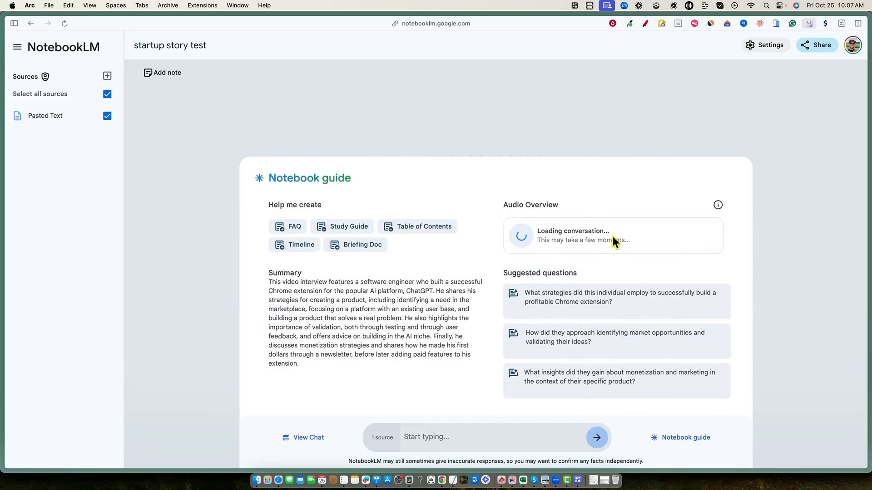
pyautogui.click(519, 241)
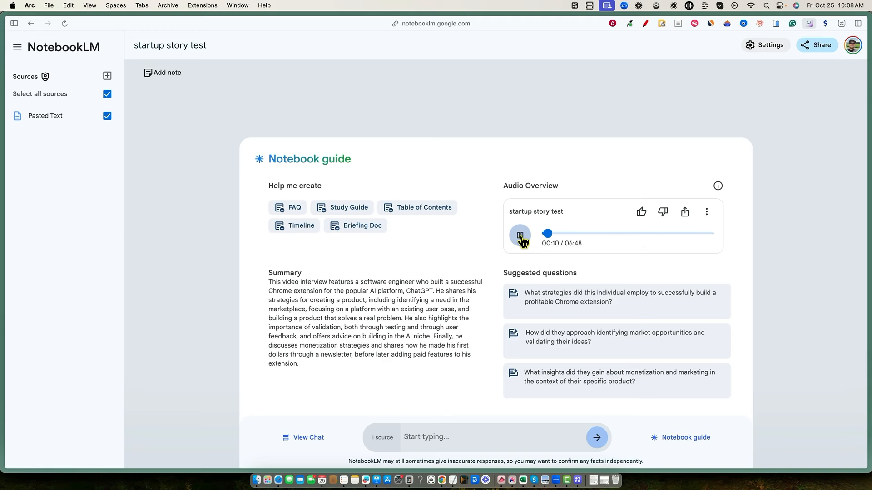
pyautogui.click(520, 236)
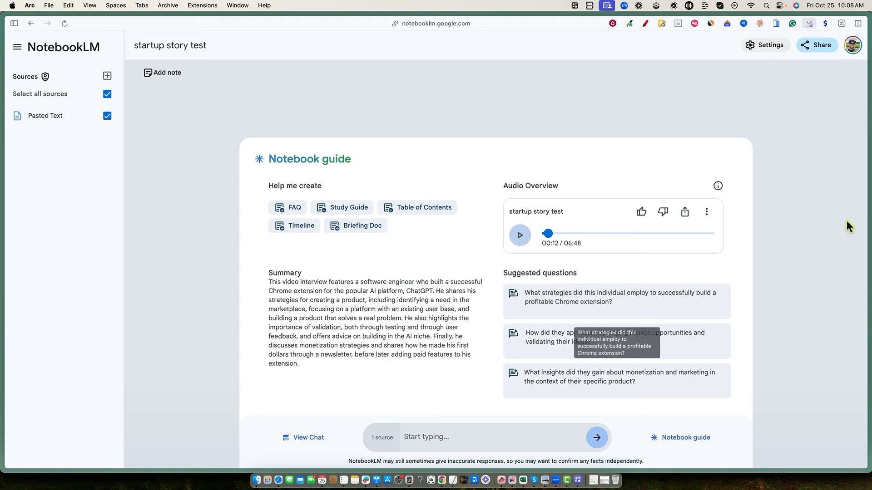
# - Check the additional options available for the startup story test Audio Overview without applying any
pyautogui.click(707, 214)
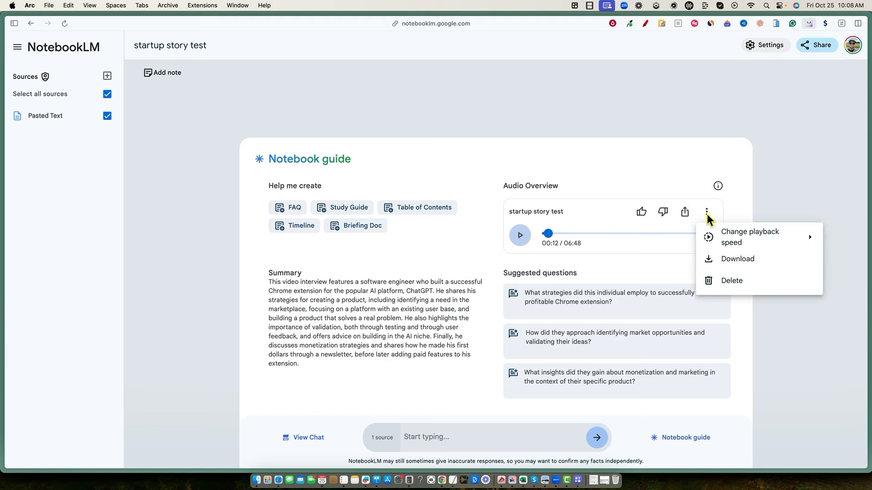
pyautogui.moveTo(731, 239)
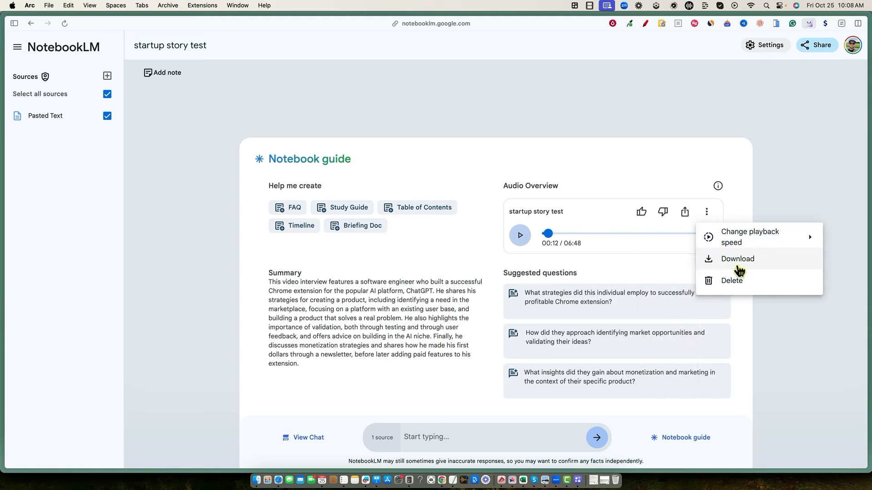
pyautogui.click(593, 169)
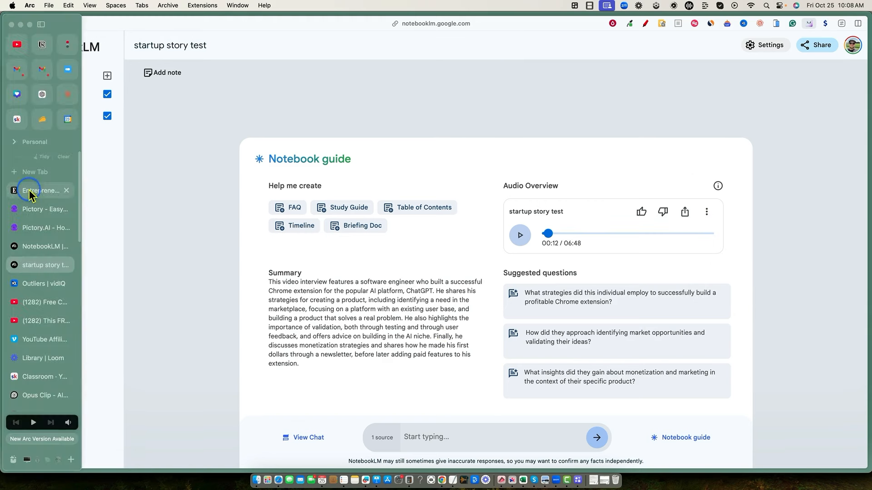
# - On the Entrepreneur site, open the top Most Read article, "You Have One Month Left to Buy a House", and skim through it
pyautogui.click(29, 189)
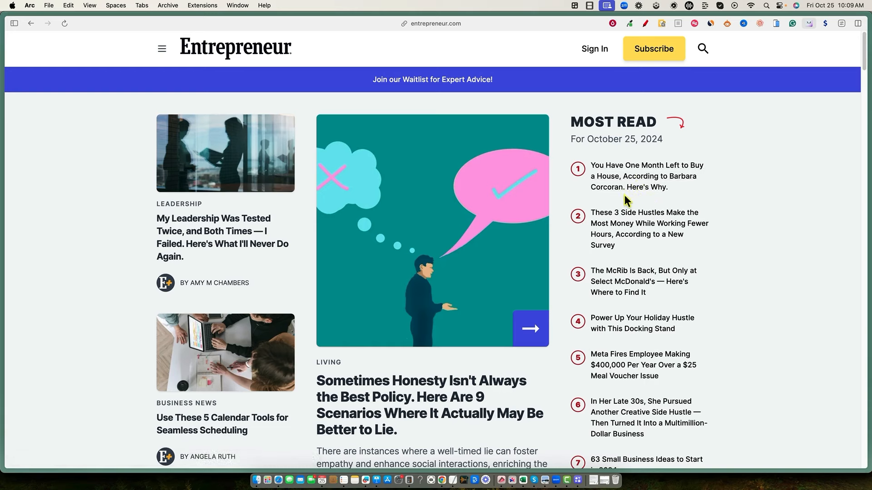
pyautogui.click(643, 187)
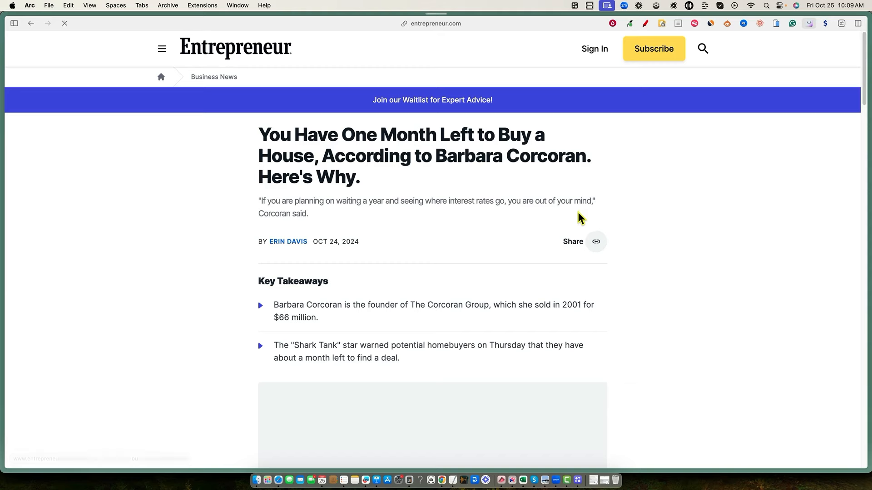
pyautogui.scroll(-20, 423, 279)
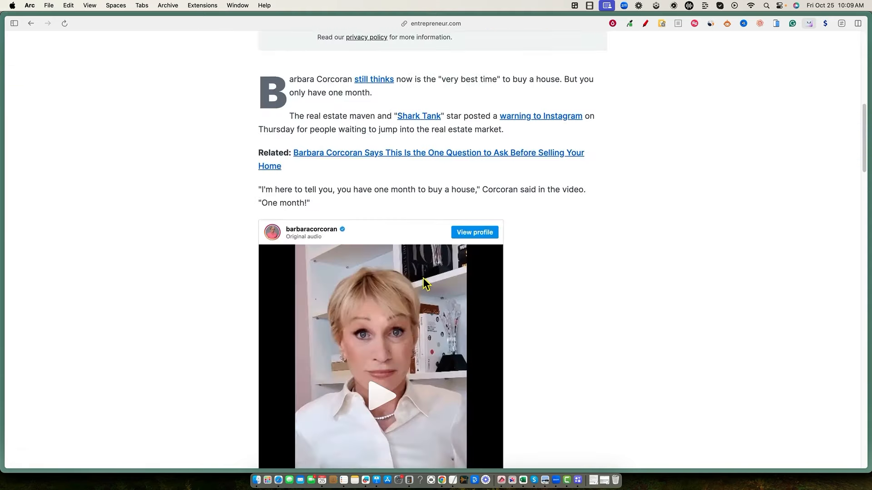
pyautogui.scroll(20, 423, 277)
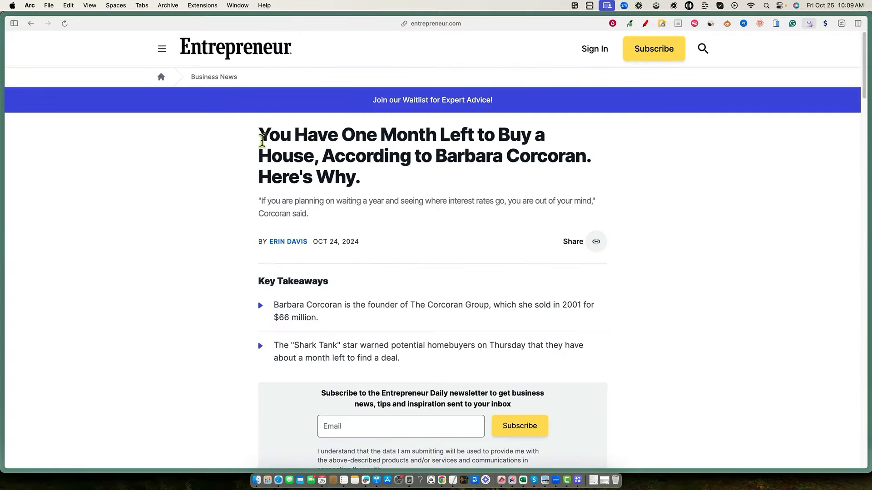
pyautogui.moveTo(260, 136); pyautogui.dragTo(496, 231)
pyautogui.click(684, 297)
pyautogui.scroll(-20, 685, 300)
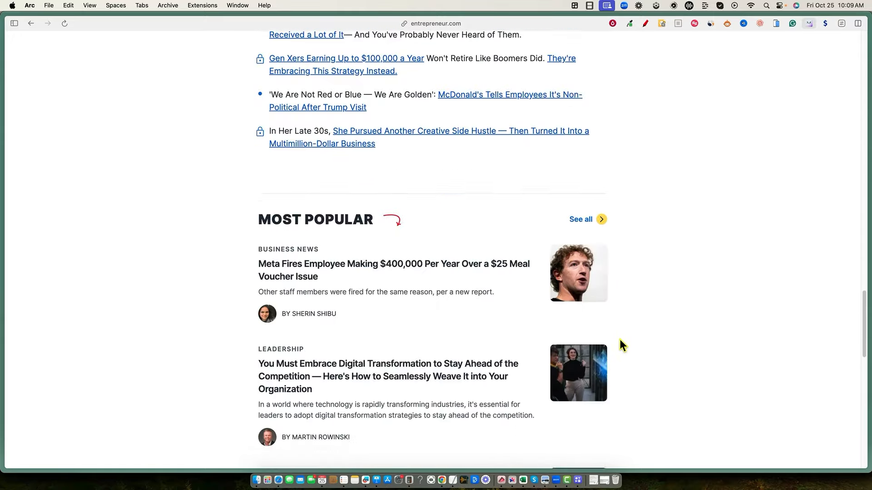
pyautogui.scroll(20, 484, 296)
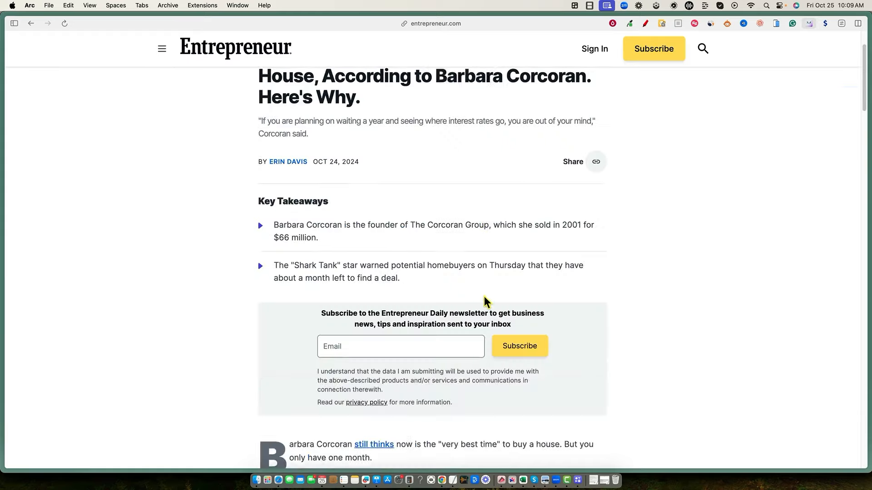
# - Copy the web address of the open Entrepreneur article
pyautogui.click(435, 25)
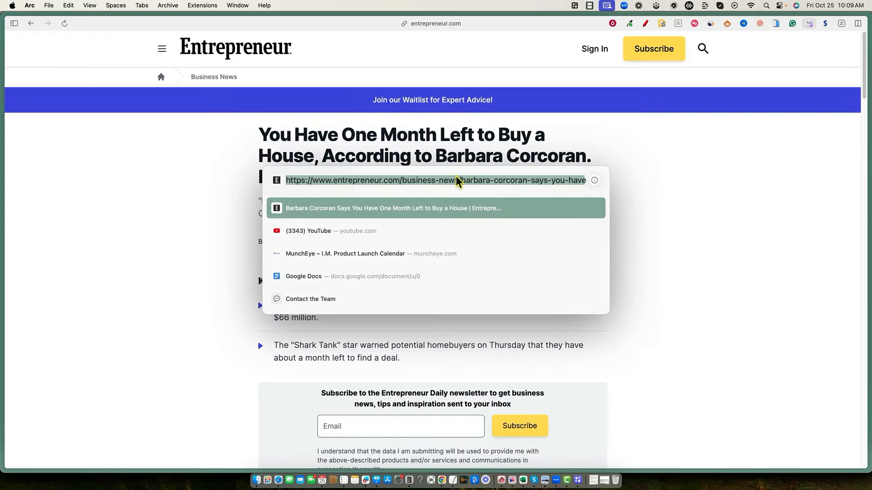
pyautogui.press('super+c')
pyautogui.click(96, 199)
# - Return to the NotebookLM home page and create a new notebook
pyautogui.moveTo(9, 179)
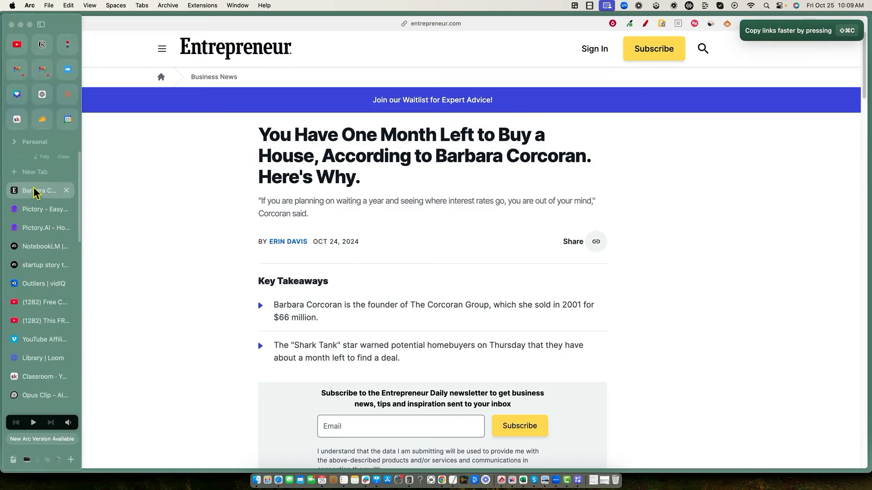
pyautogui.click(40, 250)
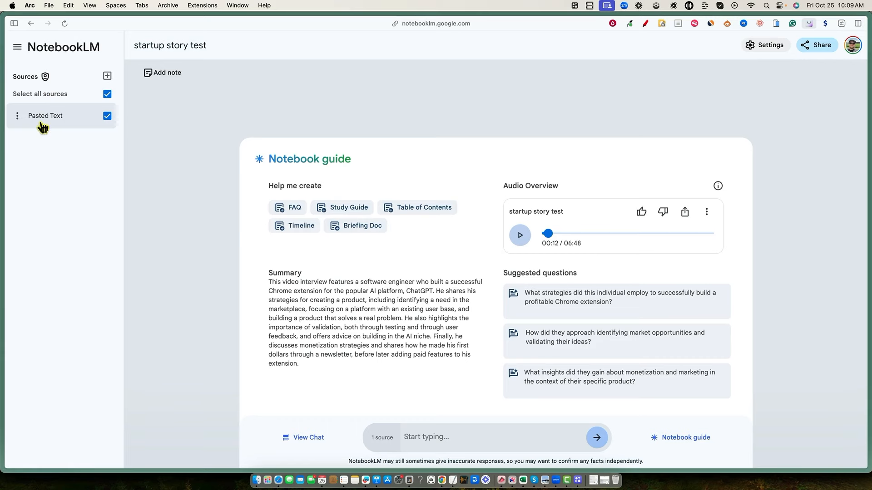
pyautogui.click(18, 49)
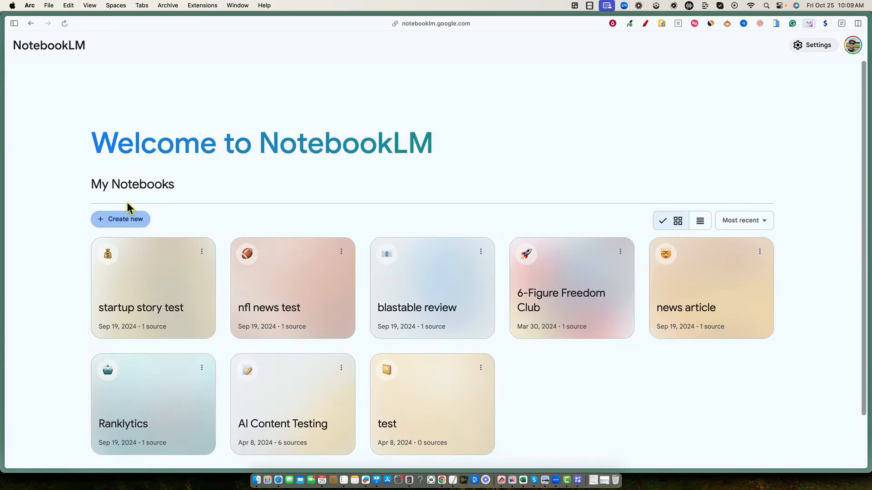
pyautogui.click(136, 220)
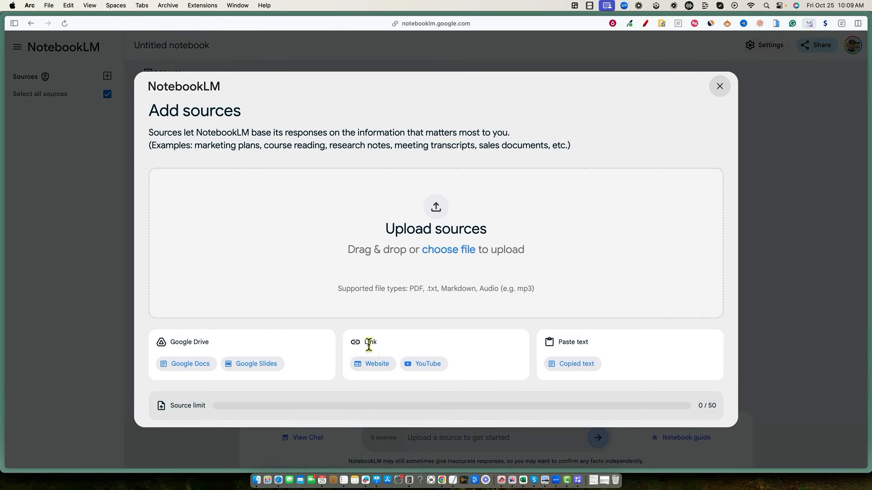
# - Add the copied Entrepreneur article URL to the new notebook as a website source
pyautogui.click(374, 363)
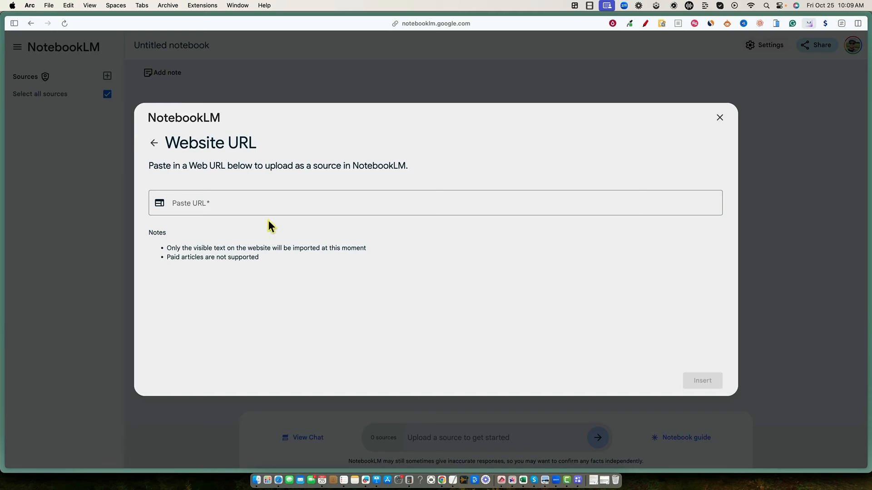
pyautogui.click(260, 201)
pyautogui.press('super+v')
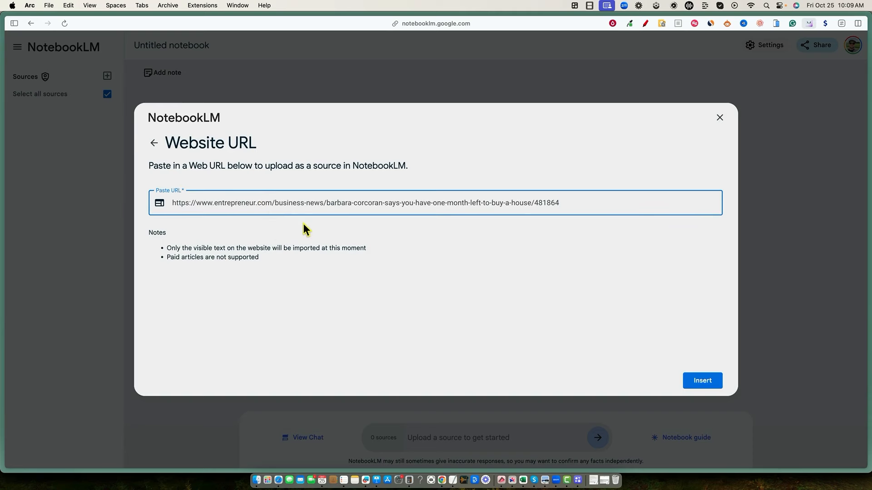
pyautogui.click(715, 379)
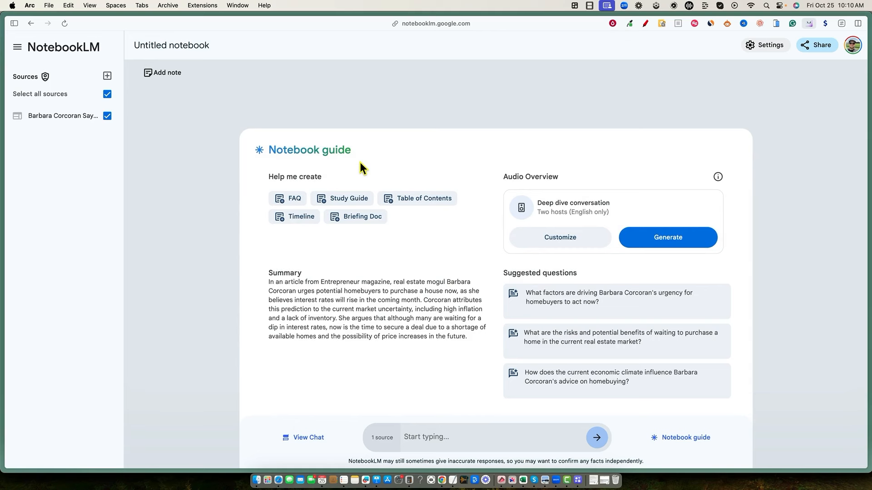
# - Review the article summary in the notebook guide and generate the deep dive conversation Audio Overview
pyautogui.moveTo(268, 272); pyautogui.dragTo(433, 342)
pyautogui.click(429, 261)
pyautogui.click(670, 242)
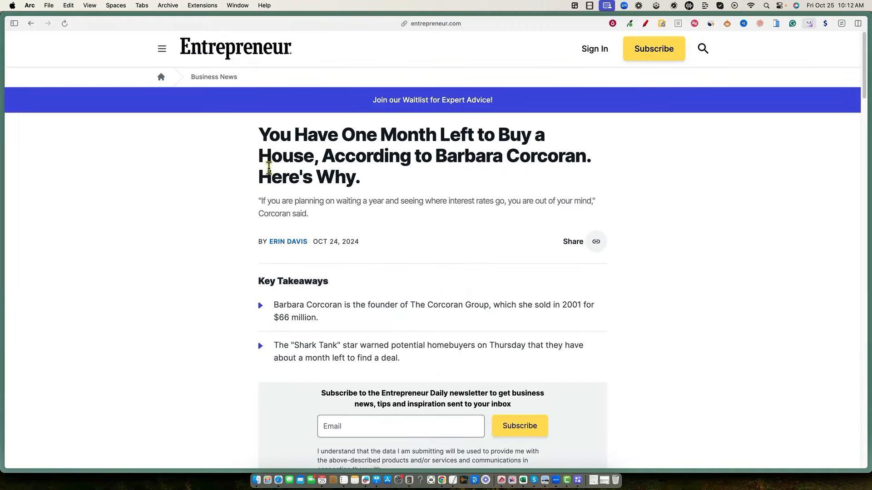
# - Copy the Entrepreneur article's text from headline to last paragraph and paste it into wordcounter.net to check its word count
pyautogui.moveTo(255, 136); pyautogui.dragTo(526, 295)
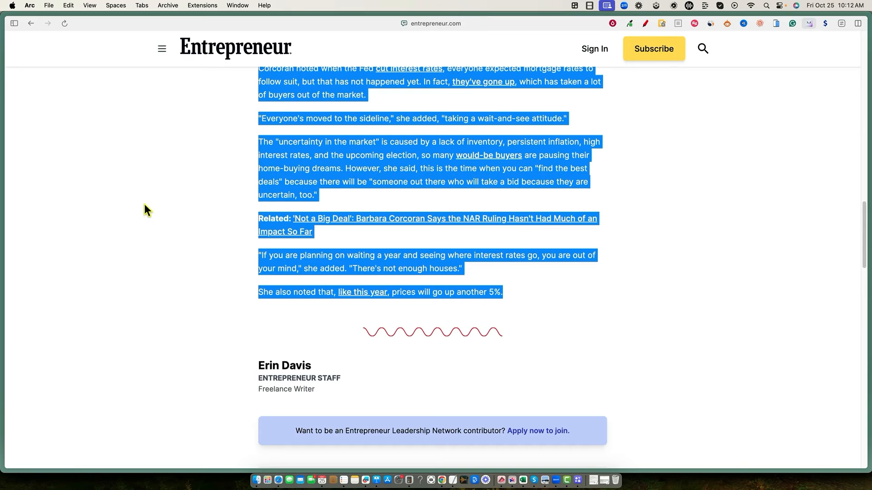
pyautogui.press('super+t')
pyautogui.write('word')
pyautogui.press('Return')
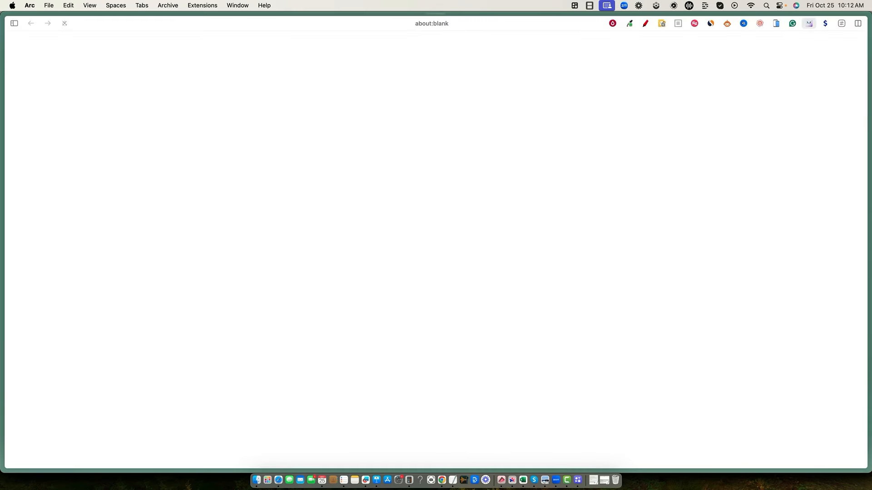
pyautogui.press('super+v')
pyautogui.scroll(2, 336, 232)
pyautogui.scroll(-4, 336, 232)
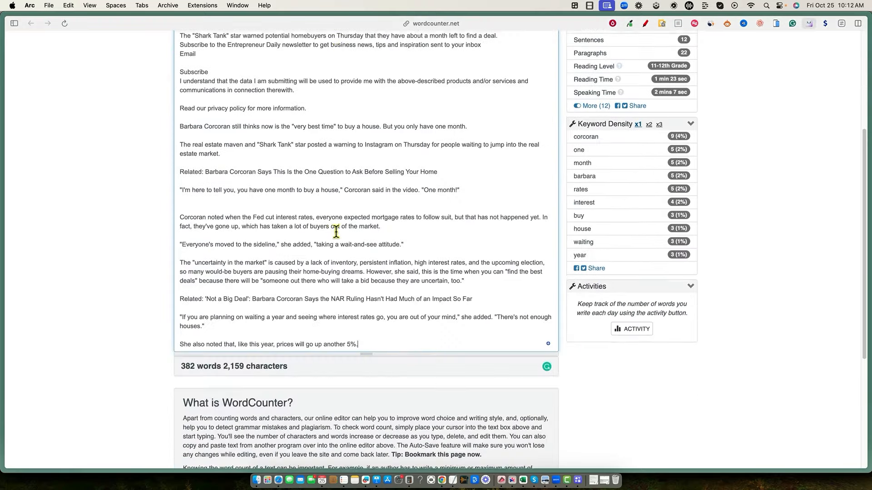
# - Examine the total word and character count of the pasted article text in WordCounter
pyautogui.scroll(5, 335, 232)
pyautogui.click(236, 80)
pyautogui.tripleClick(237, 80)
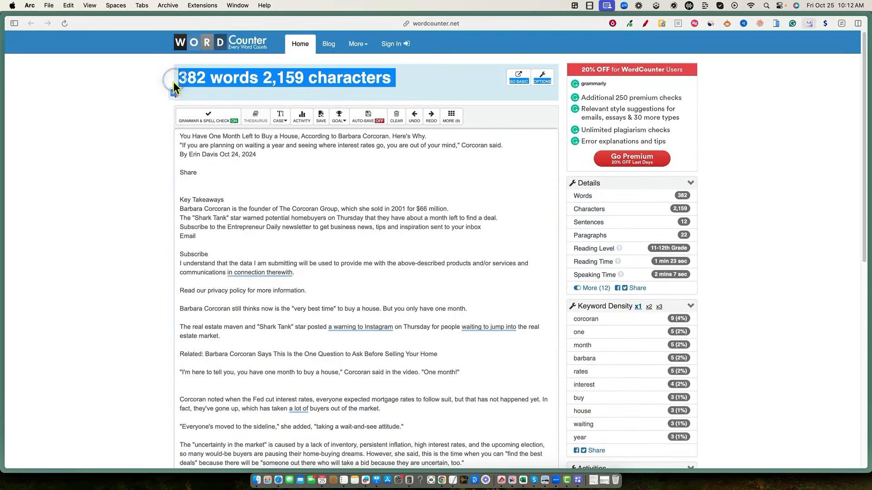
pyautogui.click(125, 139)
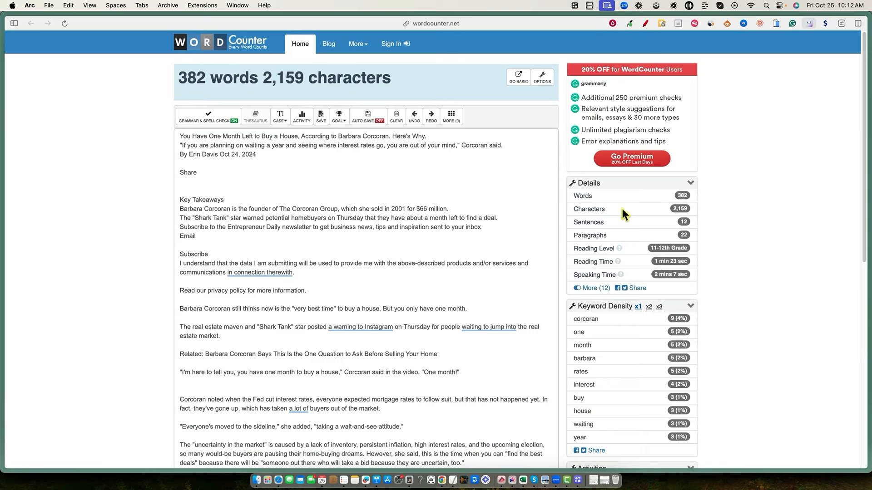
# - Return to the NotebookLM notebook and download the generated Audio Overview
pyautogui.press('alt+super+Down')
pyautogui.press('alt+super+Down')
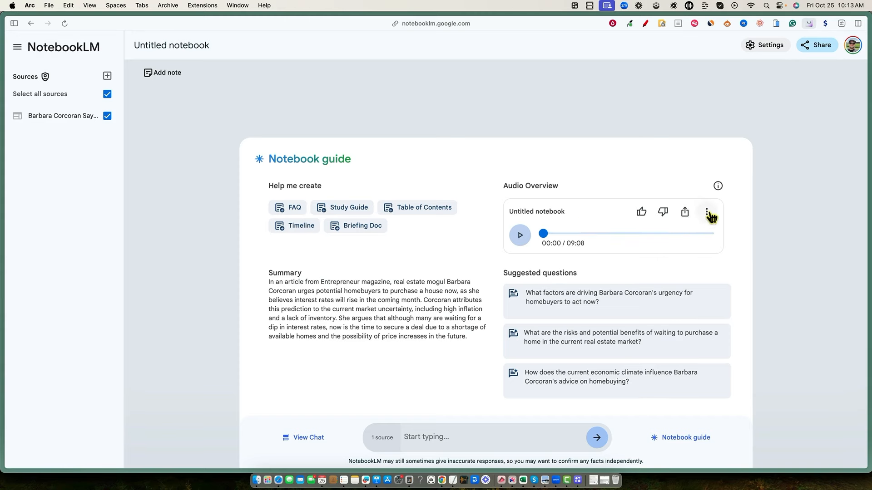
pyautogui.click(707, 212)
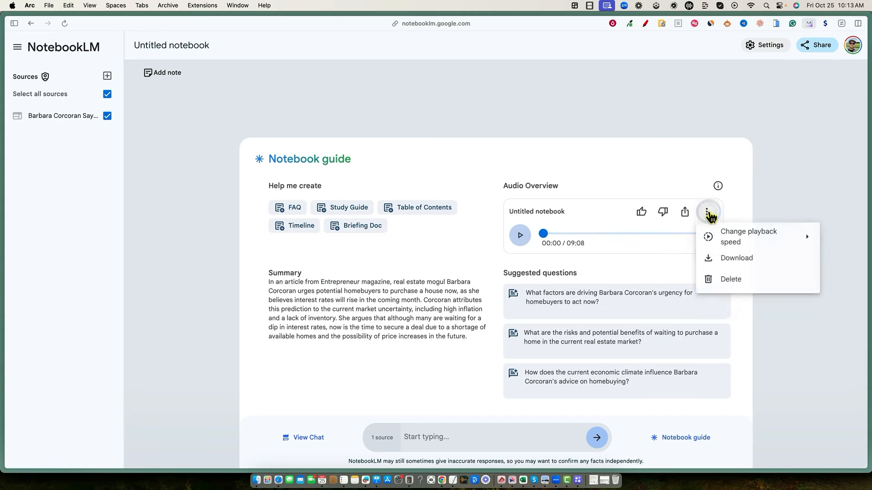
pyautogui.click(731, 260)
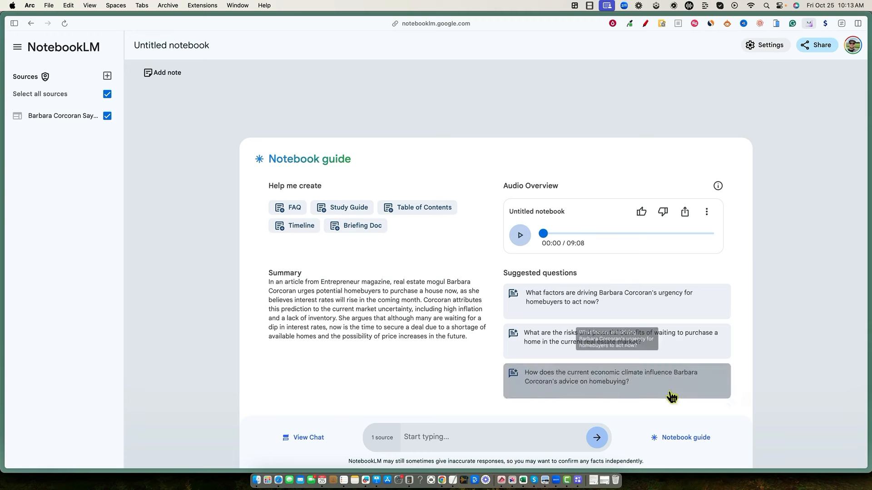
# - Switch to Descript, create a new audio project and add the downloaded file "Untitled notebook audio.wav" for transcription
pyautogui.click(475, 483)
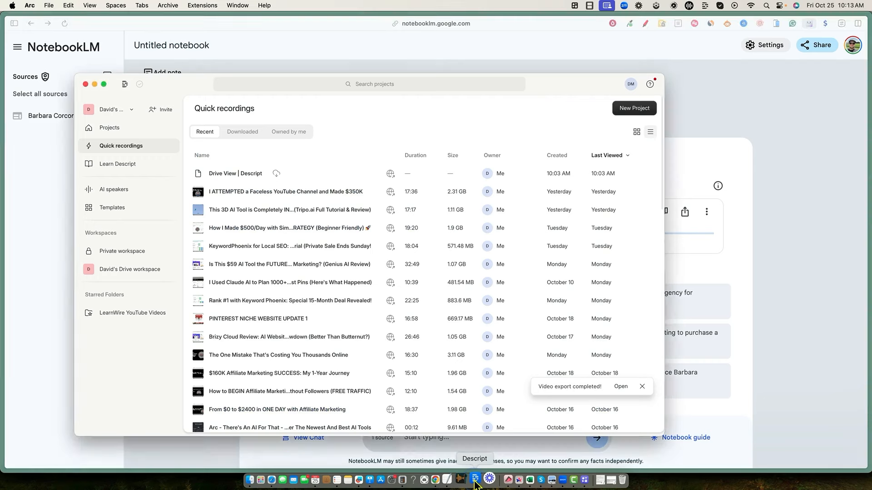
pyautogui.click(627, 107)
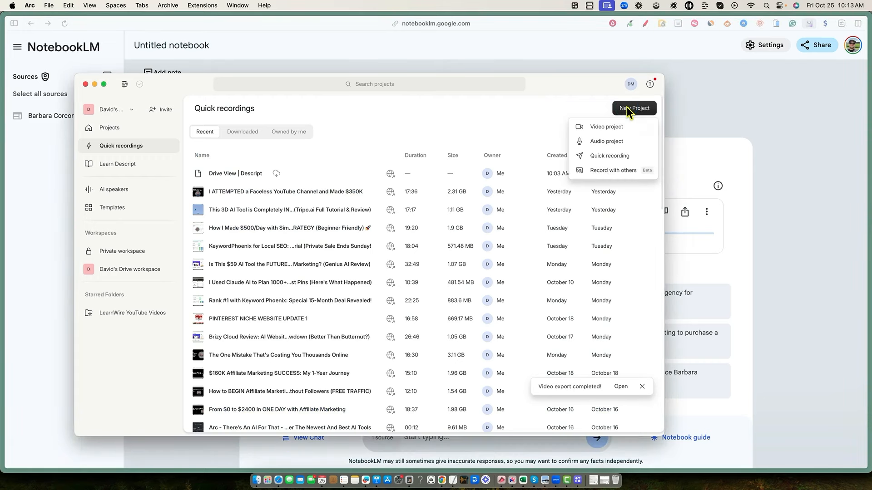
pyautogui.click(613, 141)
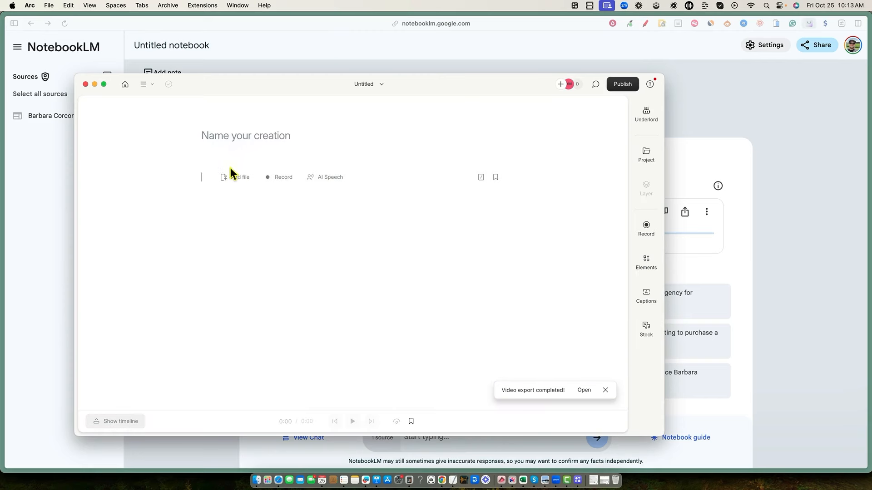
pyautogui.click(235, 178)
pyautogui.click(84, 214)
pyautogui.click(139, 233)
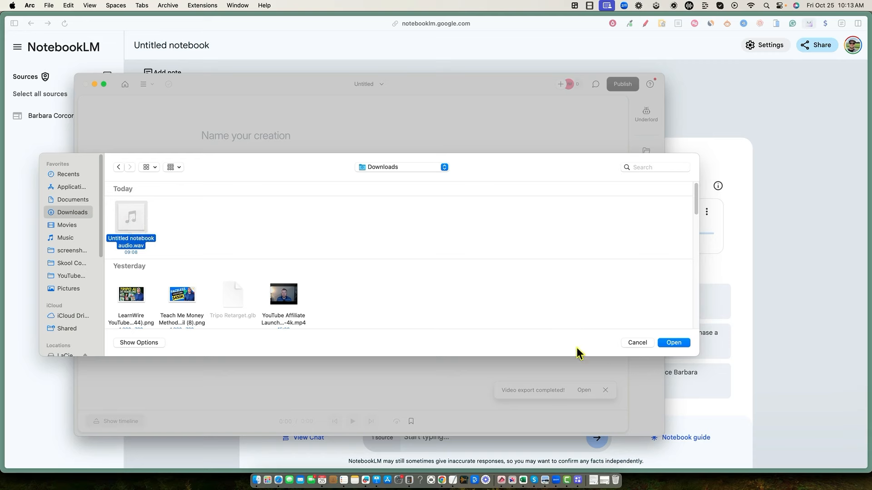
pyautogui.click(673, 343)
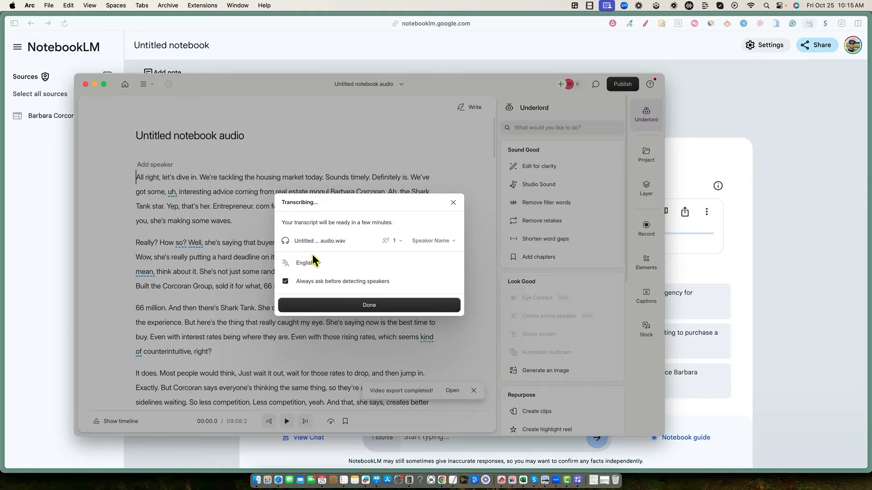
# - Finish the transcription dialog with the default settings, look through the transcript and copy all of its text
pyautogui.click(369, 305)
pyautogui.scroll(-20, 272, 236)
pyautogui.scroll(20, 276, 270)
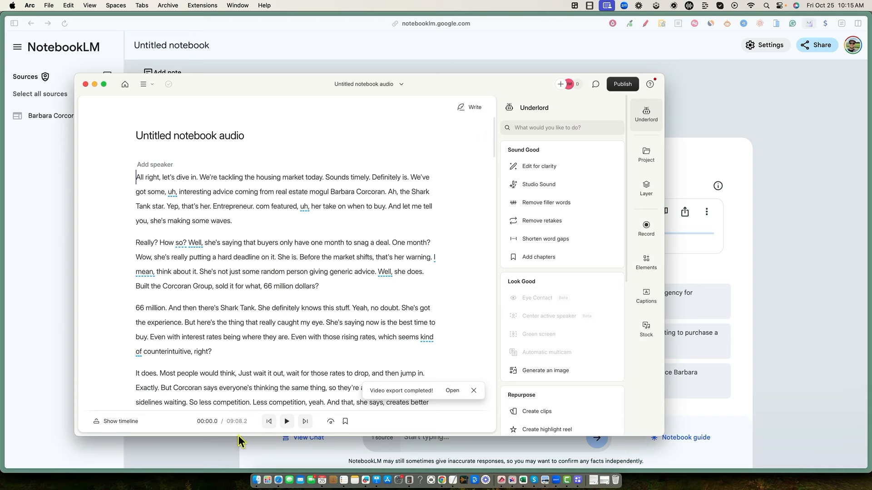
pyautogui.click(228, 178)
pyautogui.press('super+a')
pyautogui.press('super+c')
# - Switch to the Pictory app in the browser, start a text-to-video project and paste the copied transcript as the script
pyautogui.click(37, 214)
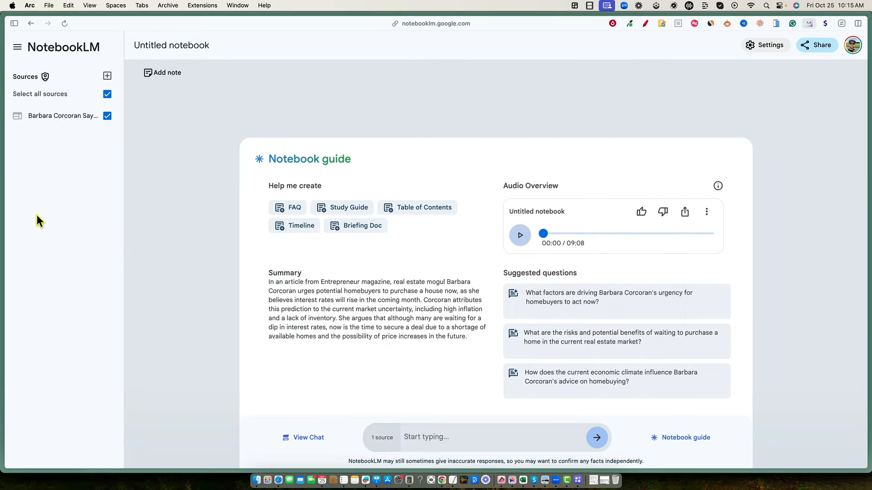
pyautogui.moveTo(1, 219)
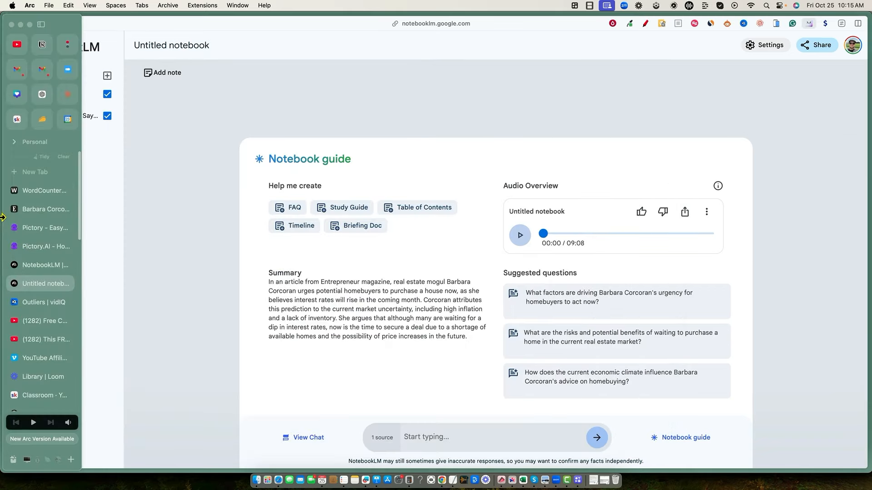
pyautogui.click(41, 231)
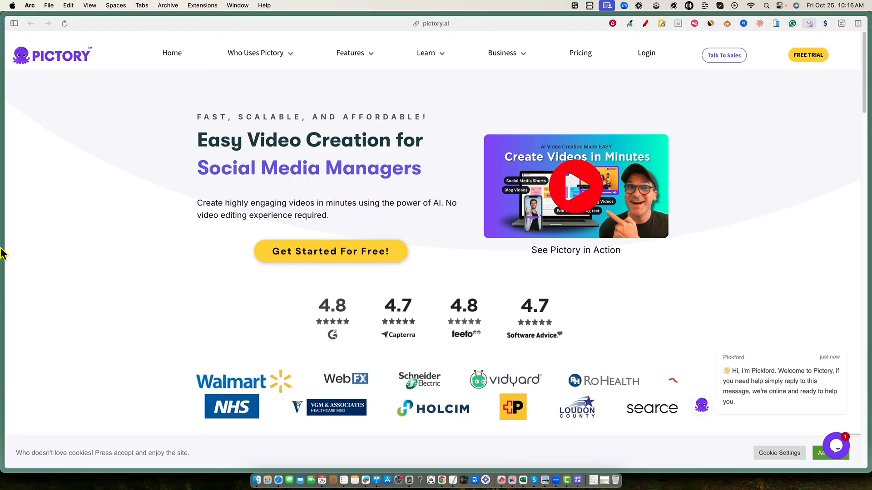
pyautogui.moveTo(1, 253)
pyautogui.click(33, 248)
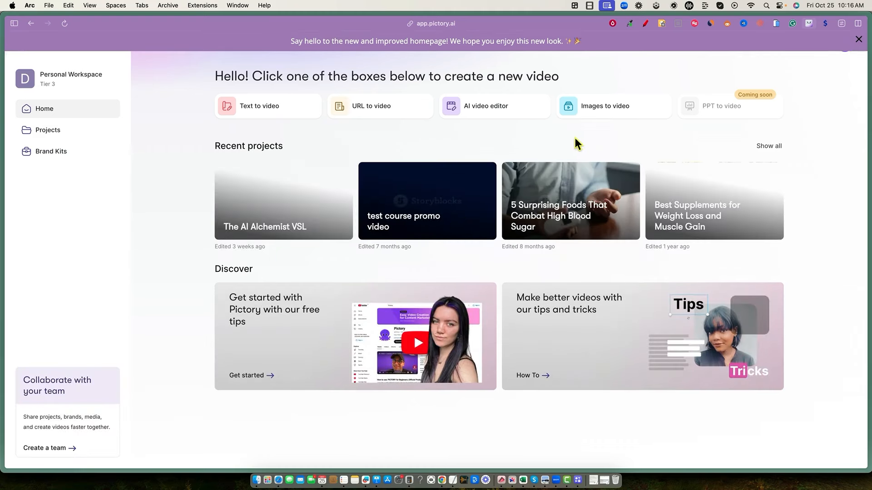
pyautogui.click(272, 107)
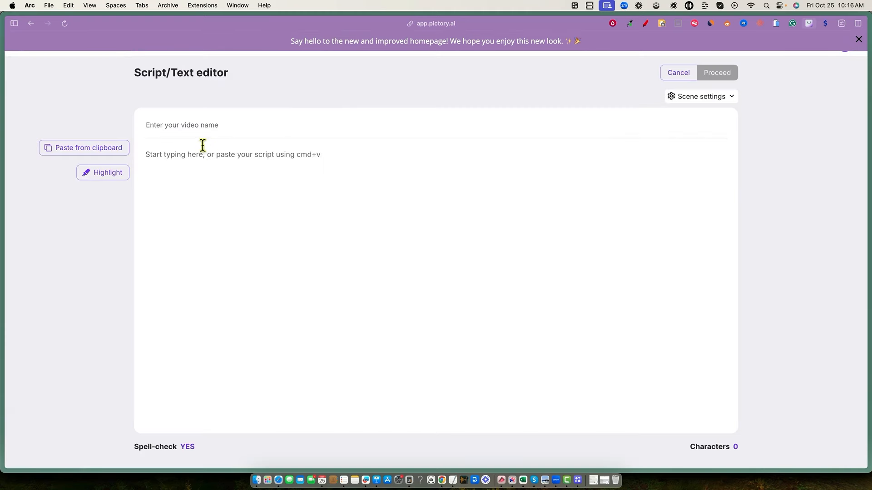
pyautogui.click(201, 155)
pyautogui.press('super+v')
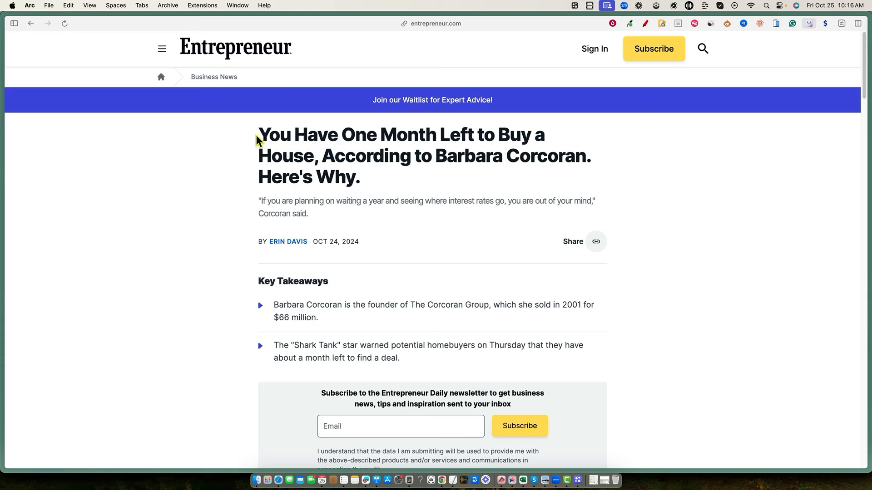
# - Copy "You Have One Month Left to Buy a House" from the Entrepreneur article headline and paste it as the Pictory video name
pyautogui.moveTo(258, 137); pyautogui.dragTo(310, 158)
pyautogui.press('super+c')
pyautogui.hotkey('ctrl', 'Tab')
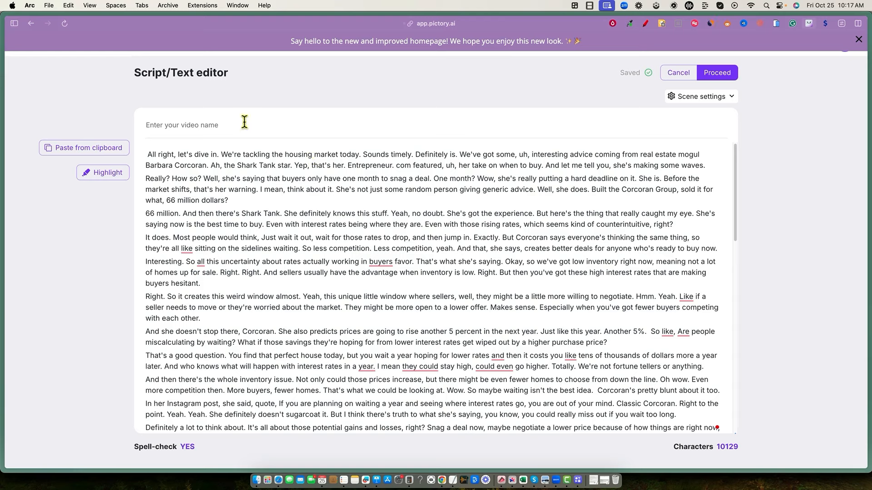
pyautogui.click(244, 122)
pyautogui.press('super+v')
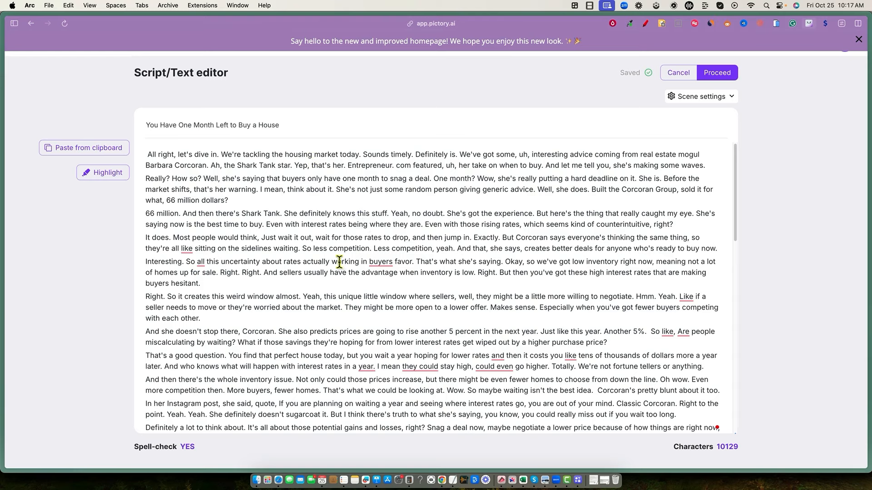
# - Review the script and its scene settings, and proceed to generate the video storyboard
pyautogui.click(376, 215)
pyautogui.scroll(-1, 460, 247)
pyautogui.scroll(1, 459, 247)
pyautogui.click(731, 97)
pyautogui.scroll(-12, 424, 265)
pyautogui.scroll(12, 458, 262)
pyautogui.click(717, 72)
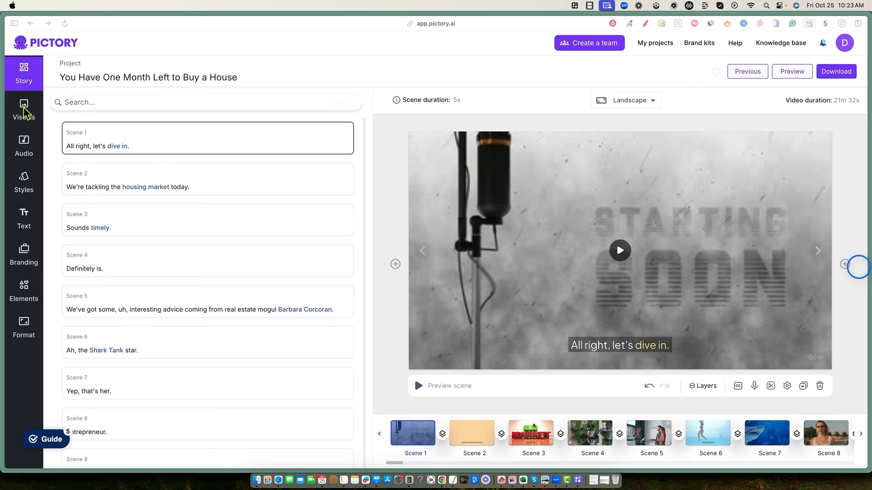
# - Set the project's background music volume to 0%
pyautogui.click(26, 144)
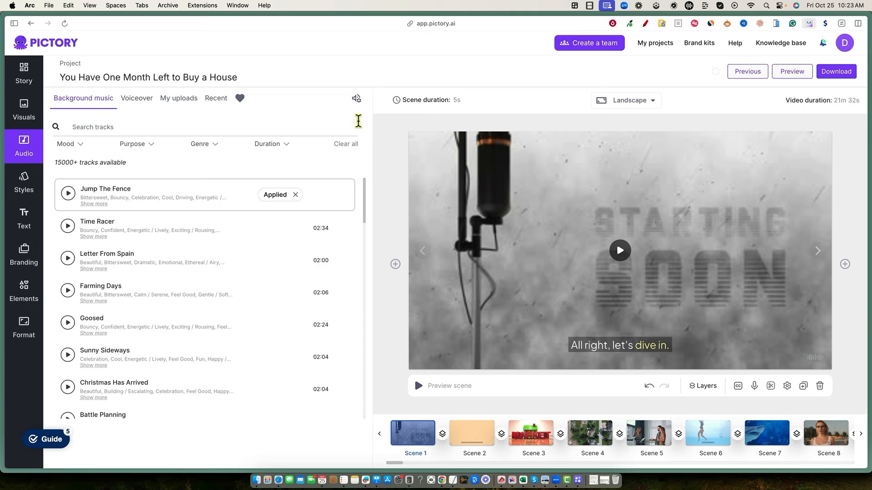
pyautogui.click(357, 99)
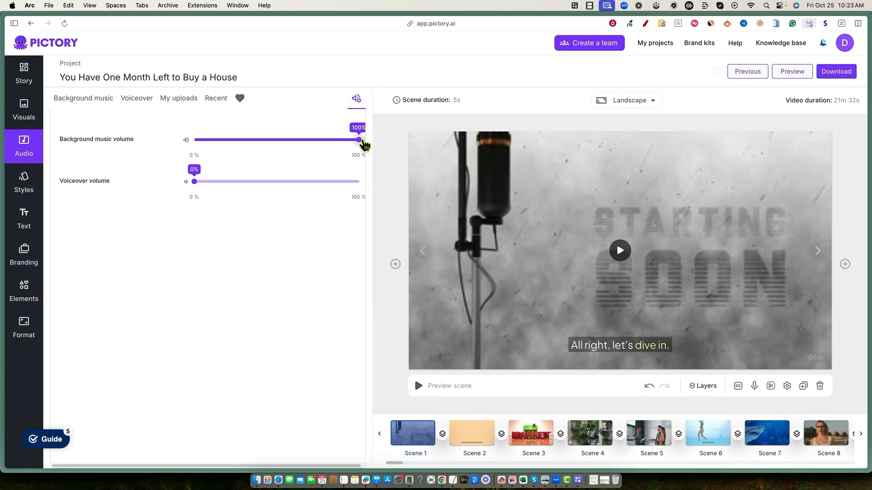
pyautogui.moveTo(361, 140); pyautogui.dragTo(184, 139)
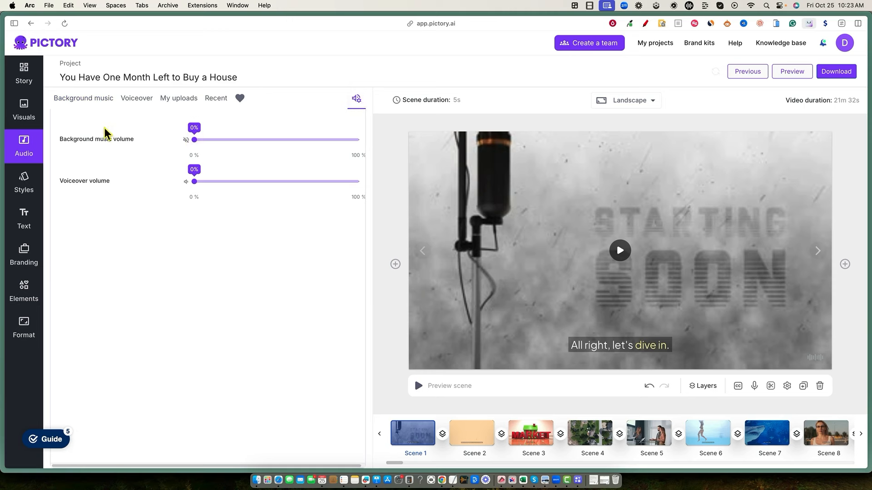
# - Upload "Untitled notebook audio.wav" from the Downloads folder as a custom voiceover
pyautogui.click(137, 100)
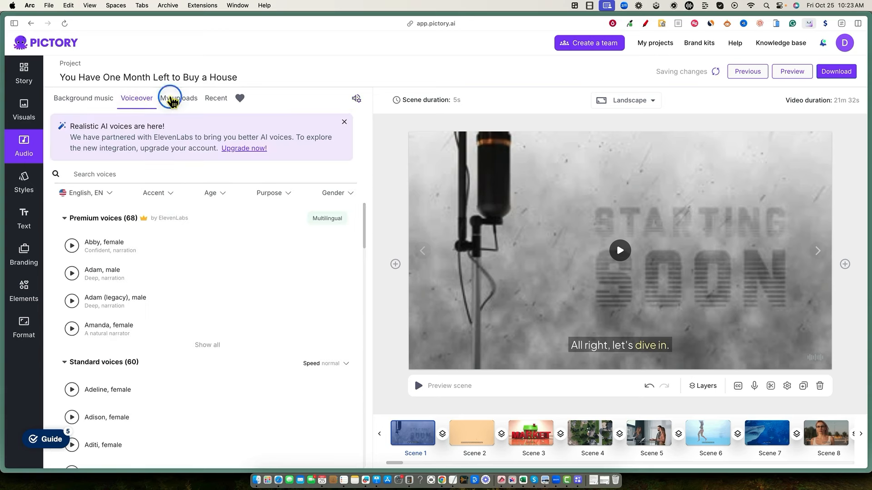
pyautogui.click(174, 98)
pyautogui.click(217, 179)
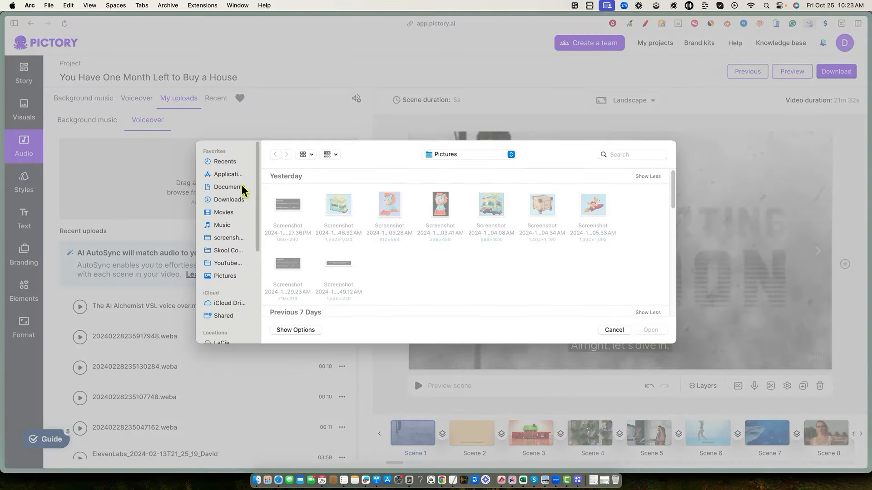
pyautogui.click(239, 200)
pyautogui.doubleClick(288, 207)
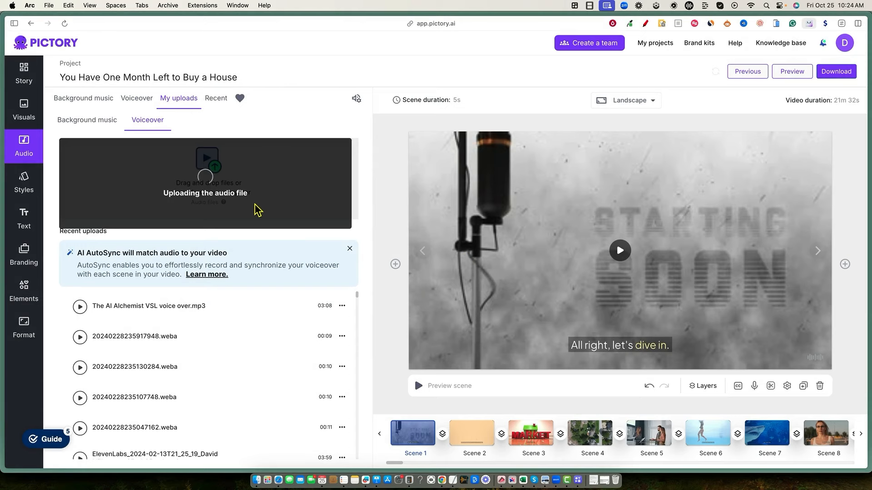
# - Check the length of the Audio Overview in the NotebookLM notebook
pyautogui.moveTo(2, 229)
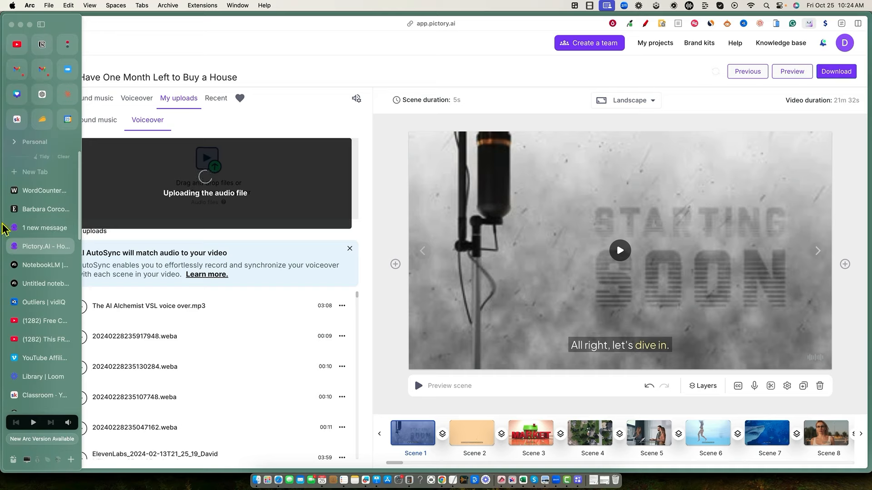
pyautogui.click(42, 285)
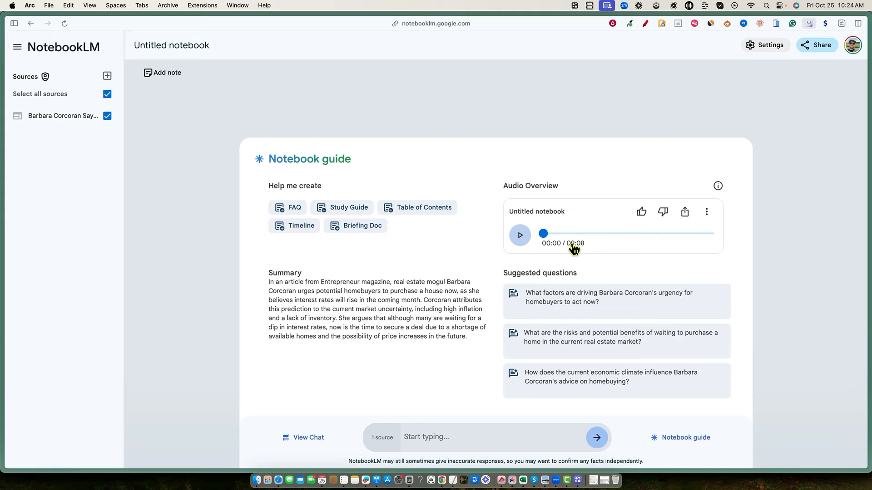
# - Return to the Pictory project and apply the uploaded "Untitled notebook audio.wav" voiceover to the entire video
pyautogui.moveTo(2, 229)
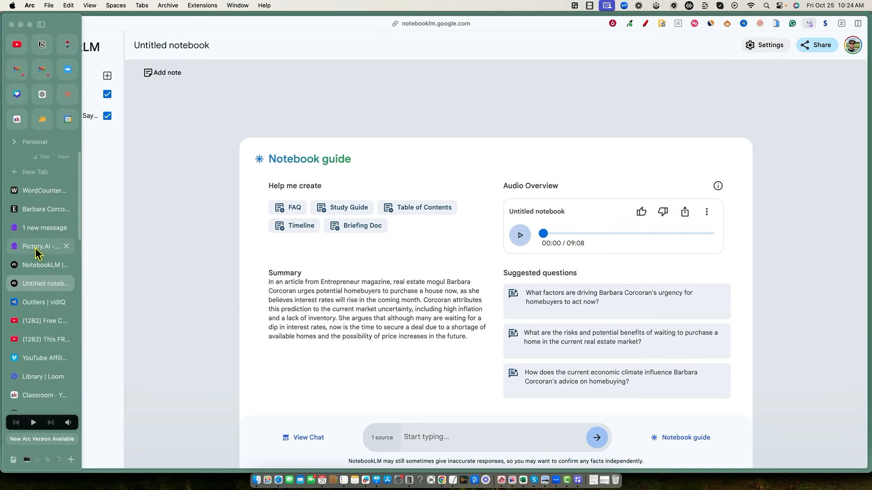
pyautogui.click(36, 247)
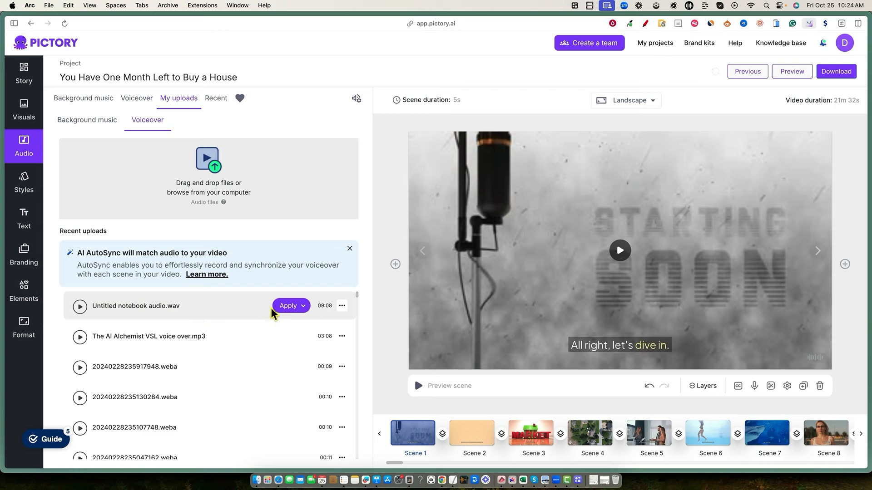
pyautogui.click(303, 307)
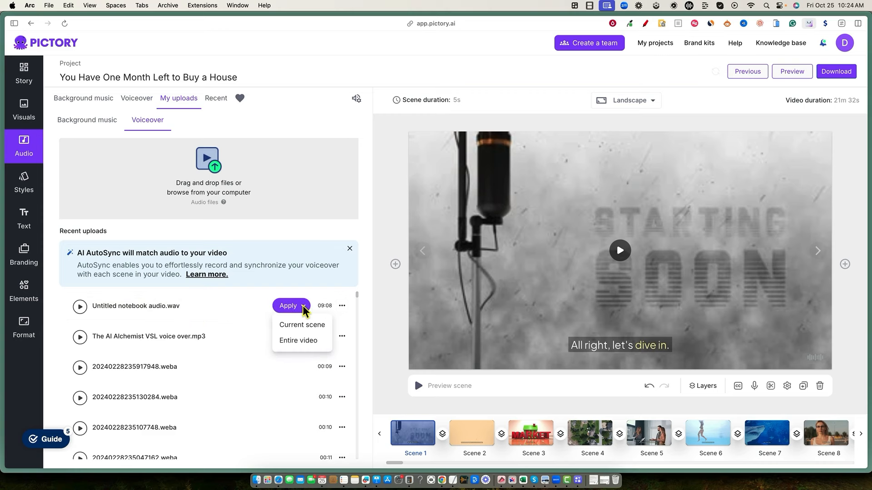
pyautogui.click(305, 343)
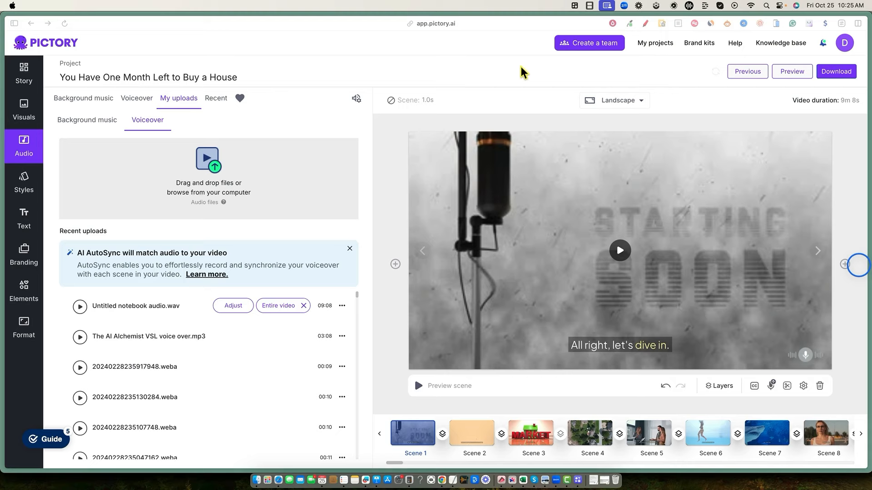
# - Preview the video with its synced voiceover and captions, pause playback and close the preview
pyautogui.click(787, 72)
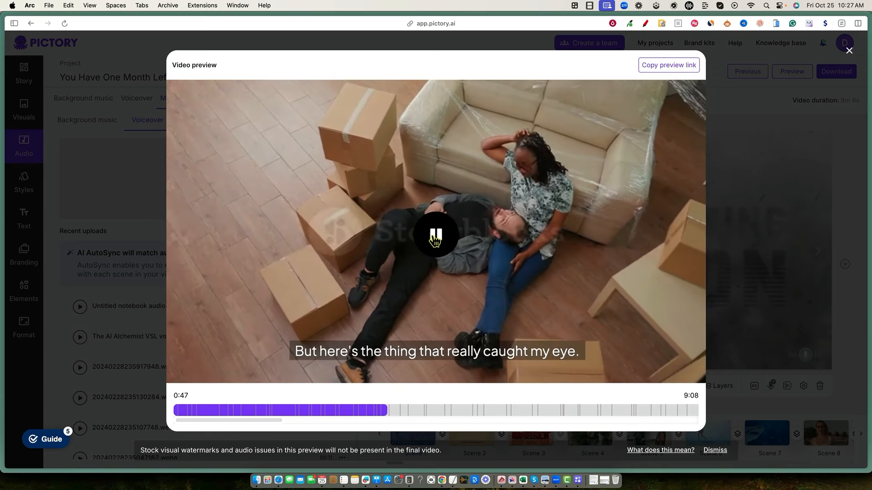
pyautogui.click(435, 237)
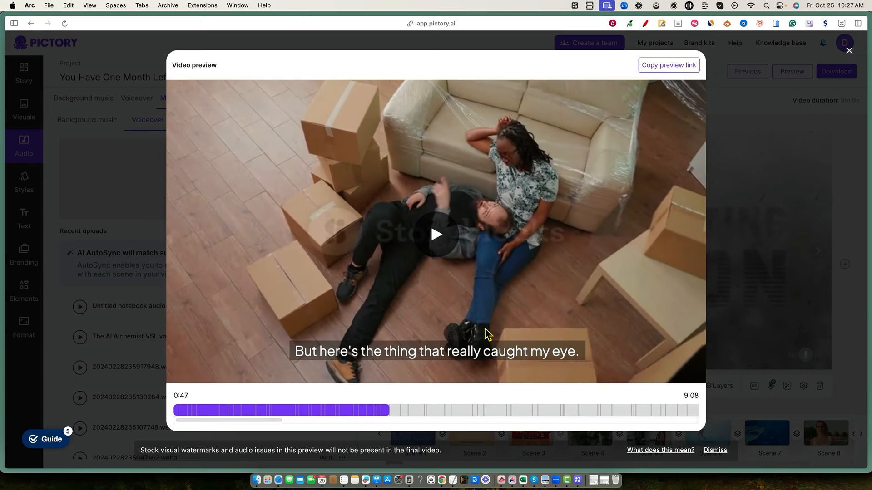
pyautogui.click(848, 51)
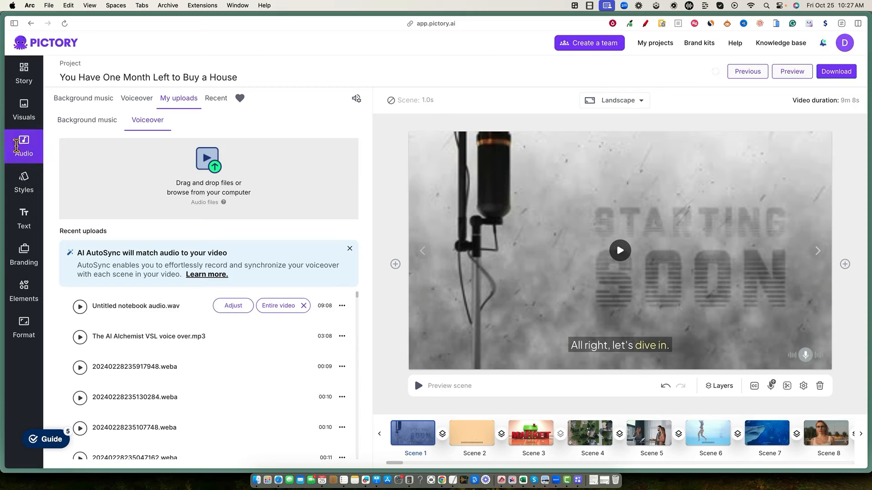
# - Run a Google image search for "shark tank show" and save the blue underwater Shark Tank logo to Downloads as "shark tank.jpeg"
pyautogui.click(21, 114)
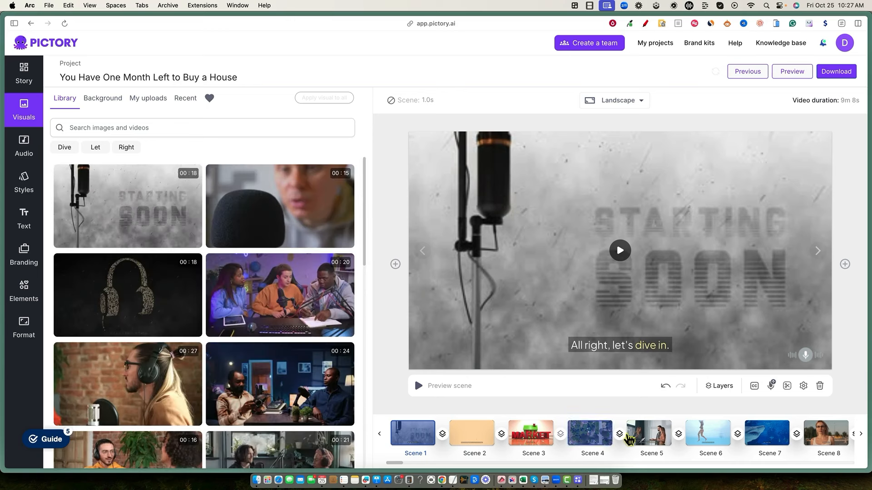
pyautogui.moveTo(694, 440); pyautogui.dragTo(576, 278)
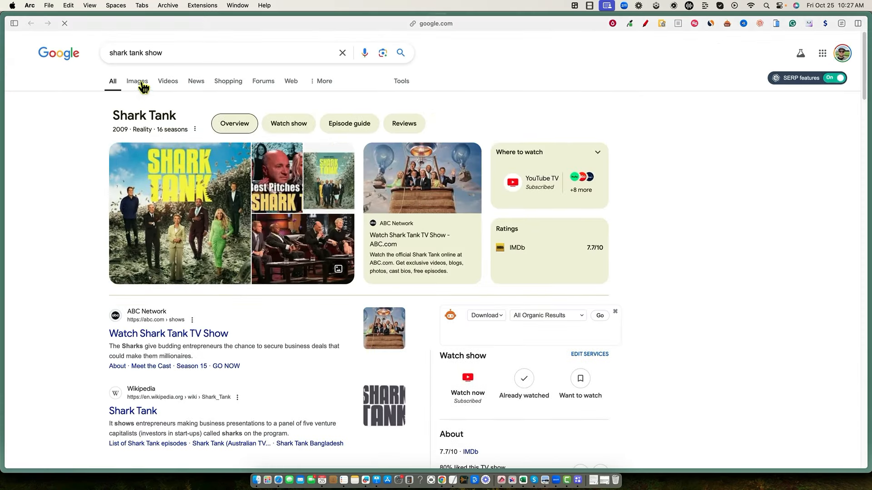
pyautogui.click(137, 82)
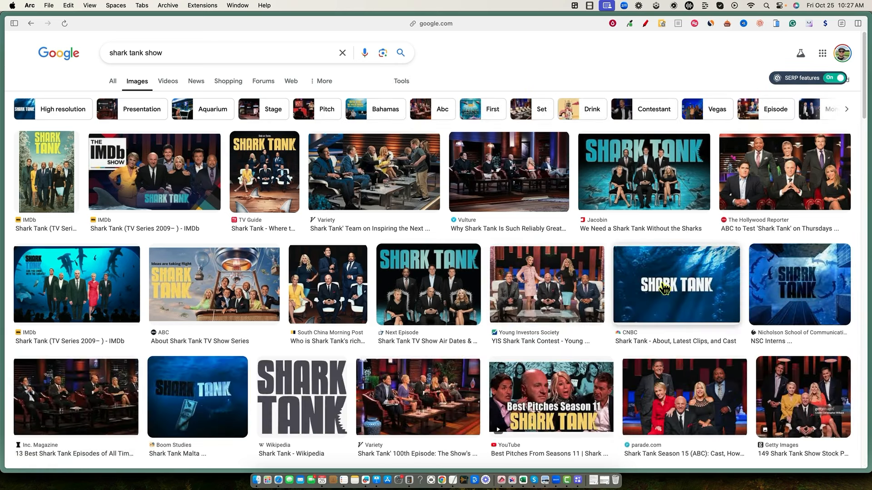
pyautogui.rightClick(679, 285)
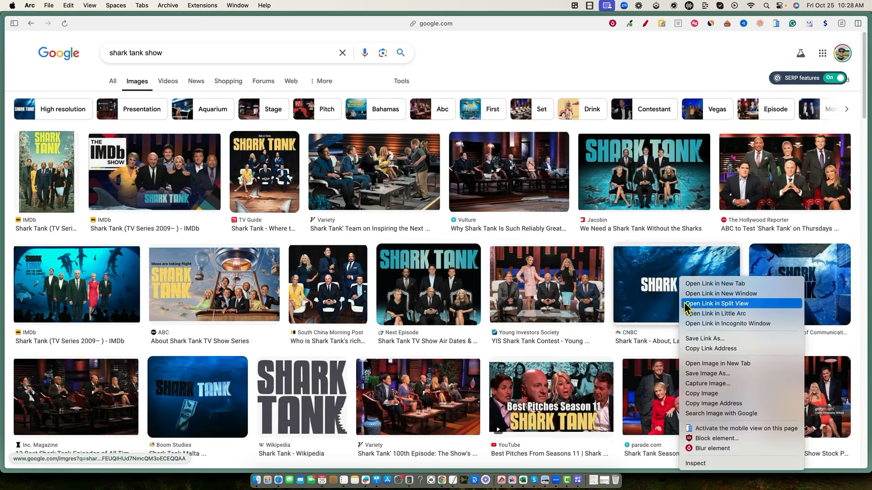
pyautogui.click(714, 374)
pyautogui.click(519, 266)
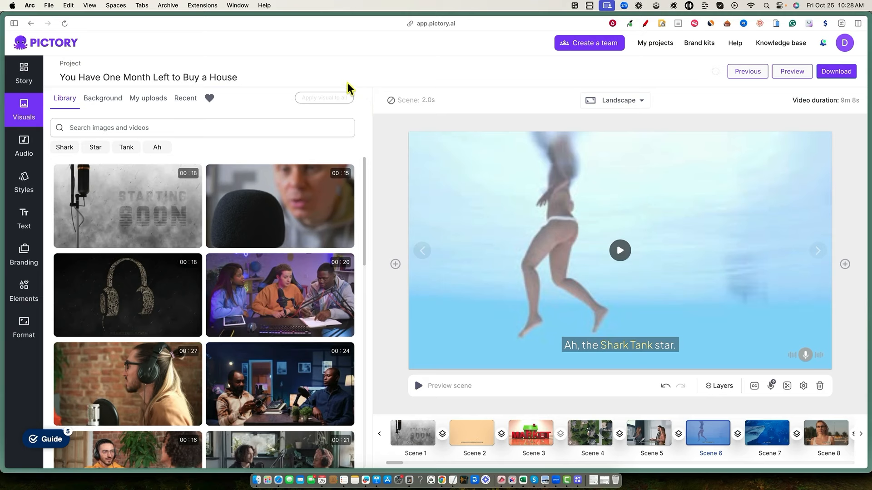
# - Back in the Pictory project, upload "shark tank.jpeg" from Downloads and apply it as the visual of scene 6
pyautogui.moveTo(179, 180)
pyautogui.click(154, 99)
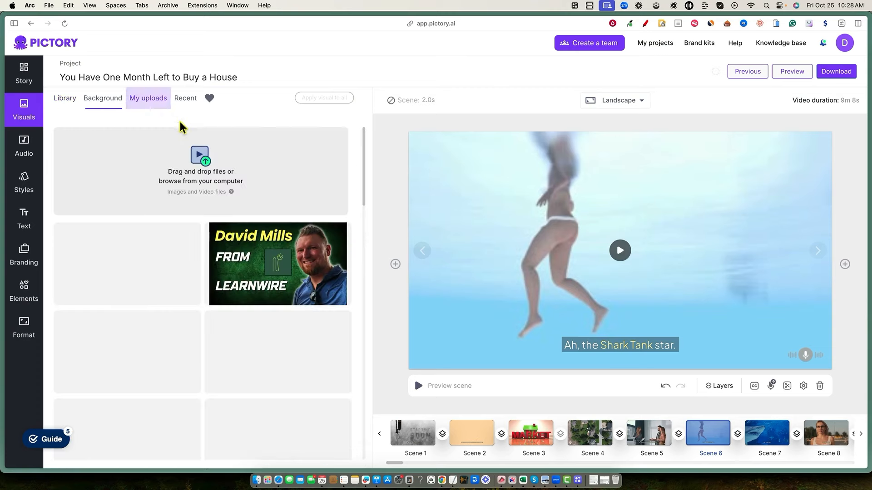
pyautogui.click(255, 157)
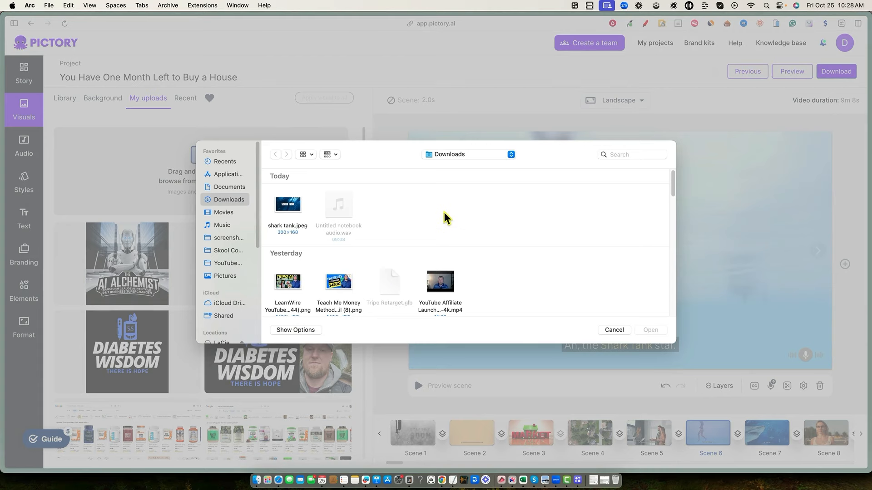
pyautogui.click(293, 204)
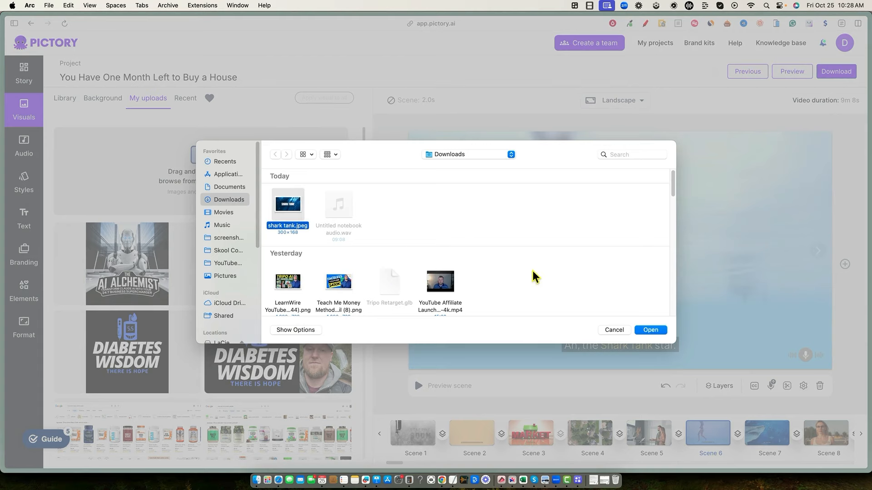
pyautogui.click(645, 330)
pyautogui.click(288, 325)
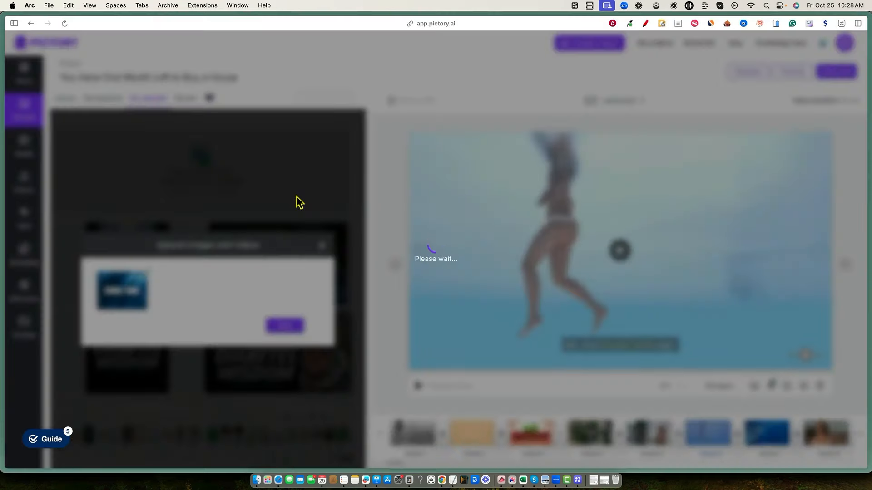
pyautogui.click(126, 254)
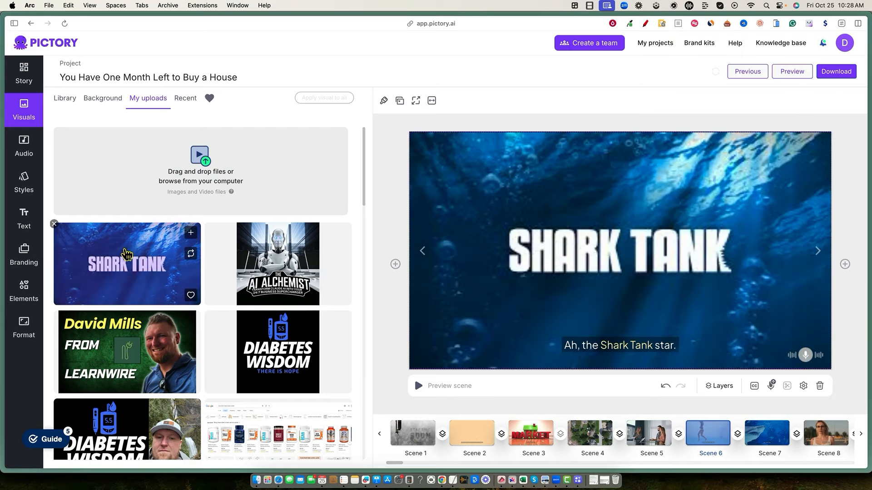
# - Check the visuals and captions of scenes 5, 6 and 8 in the scene timeline
pyautogui.click(642, 438)
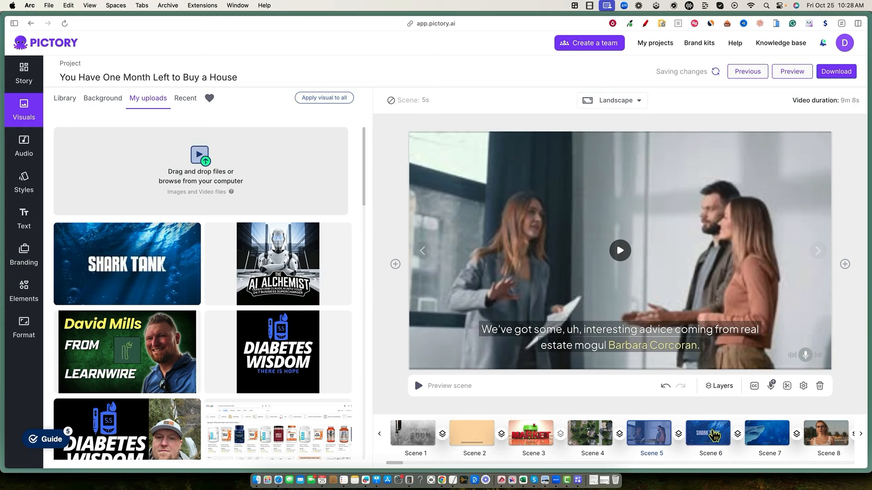
pyautogui.click(714, 434)
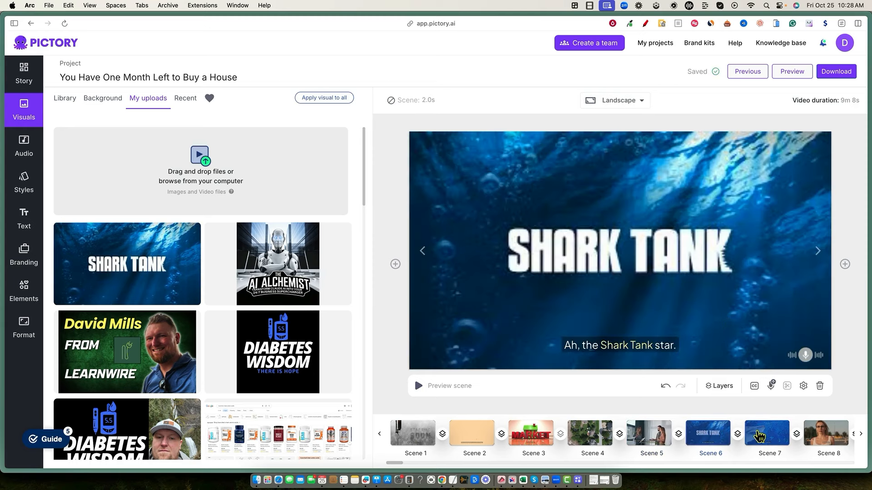
pyautogui.click(826, 433)
pyautogui.moveTo(364, 183); pyautogui.dragTo(363, 176)
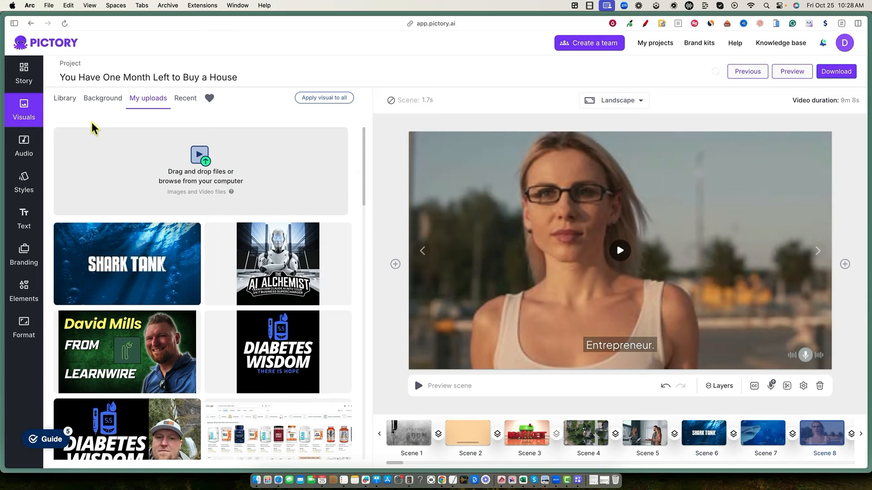
# - Review the story script together with the visuals of scenes 9, 10 and 12
pyautogui.click(61, 101)
pyautogui.click(24, 75)
pyautogui.scroll(-5, 225, 390)
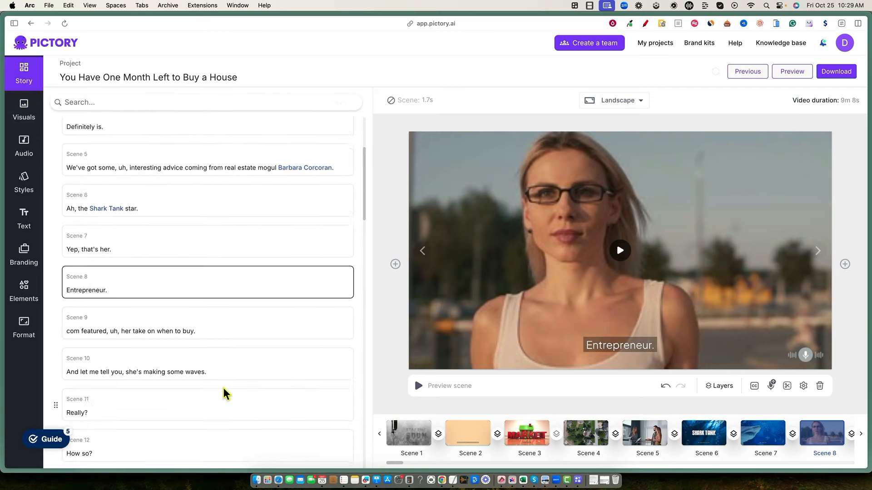
pyautogui.click(163, 298)
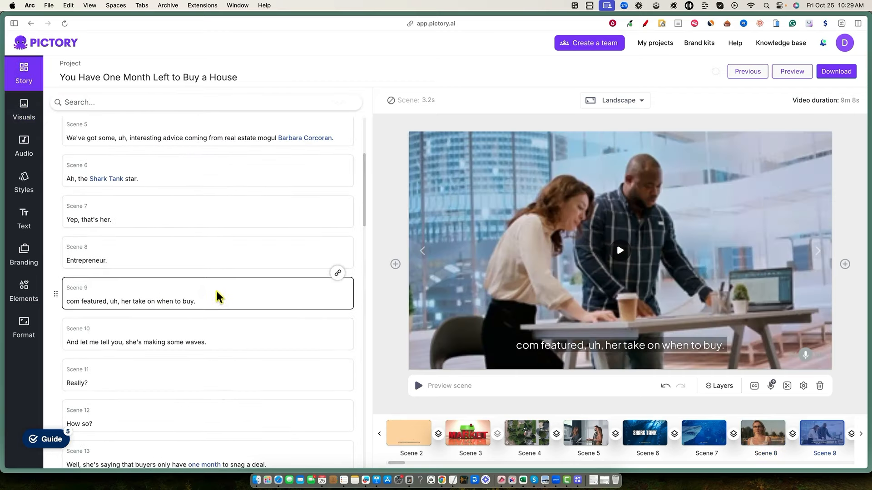
pyautogui.click(220, 334)
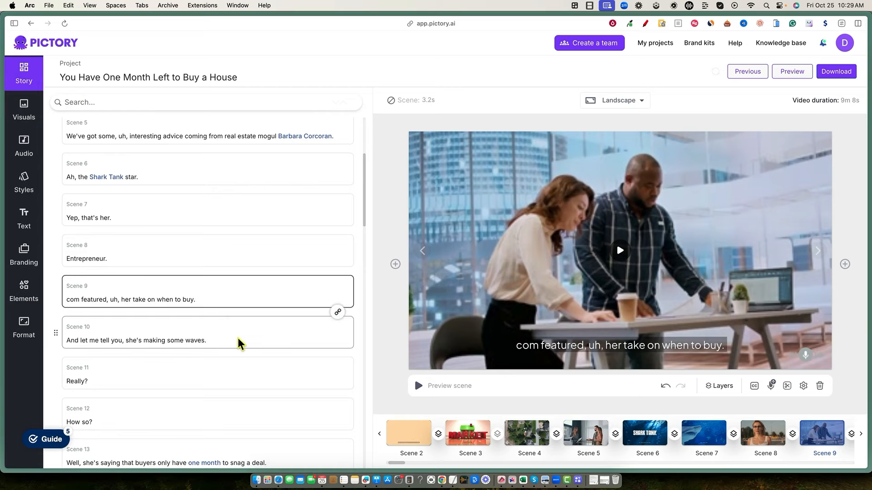
pyautogui.scroll(-2, 239, 347)
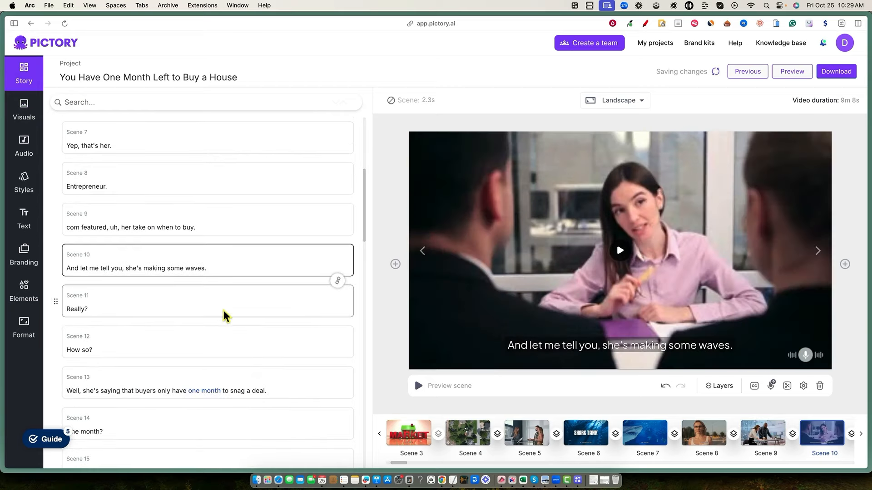
pyautogui.click(234, 349)
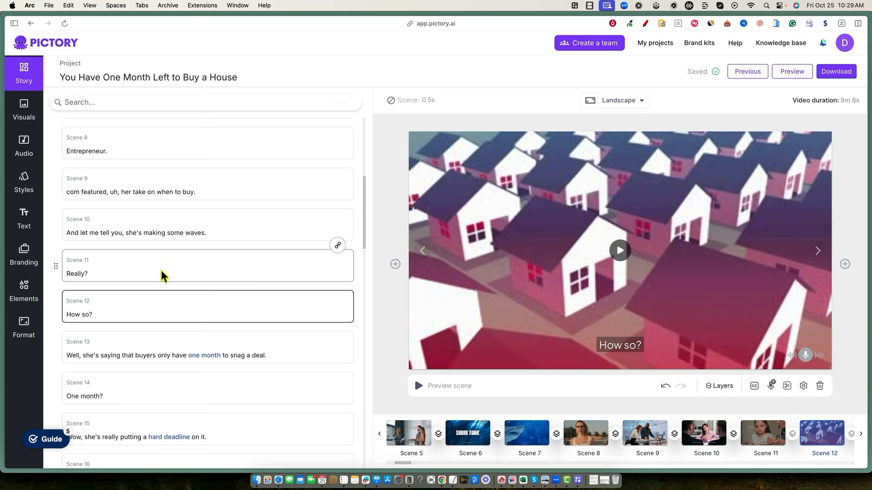
# - Link scenes 11 and 12 in the story so scene 12 shares scene 11's visual, and check scene 12
pyautogui.click(246, 278)
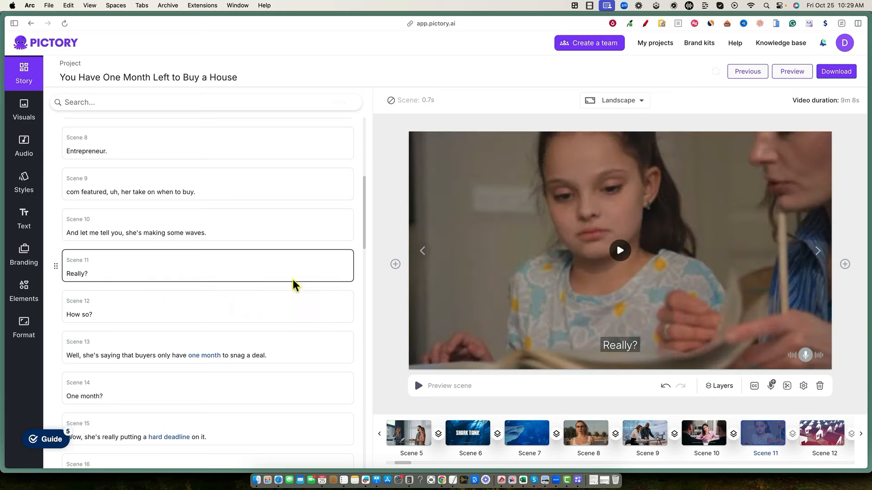
pyautogui.click(337, 291)
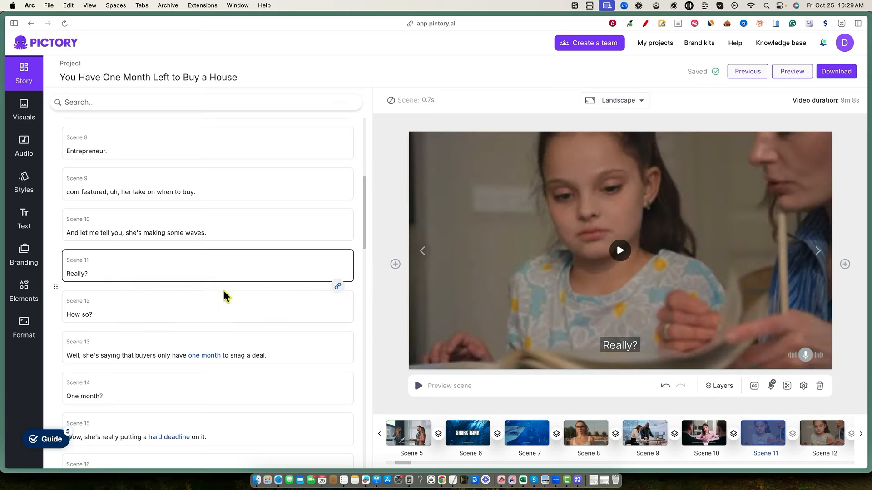
pyautogui.click(218, 314)
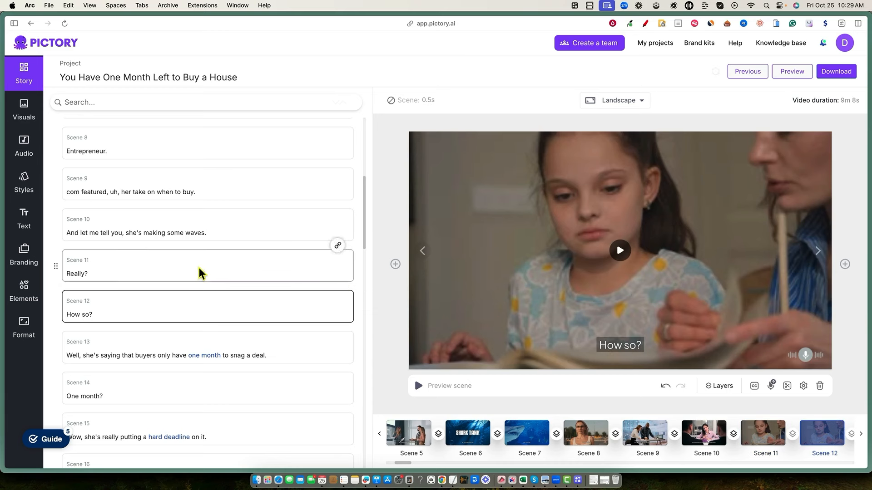
# - Look at scenes 13 and 14 in the story, and switch to the NotebookLM home page
pyautogui.click(297, 355)
pyautogui.click(293, 359)
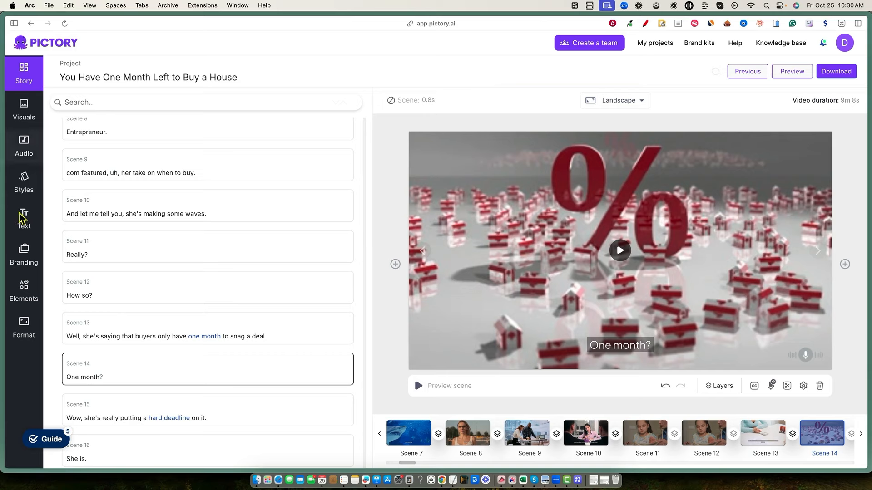
pyautogui.moveTo(3, 261)
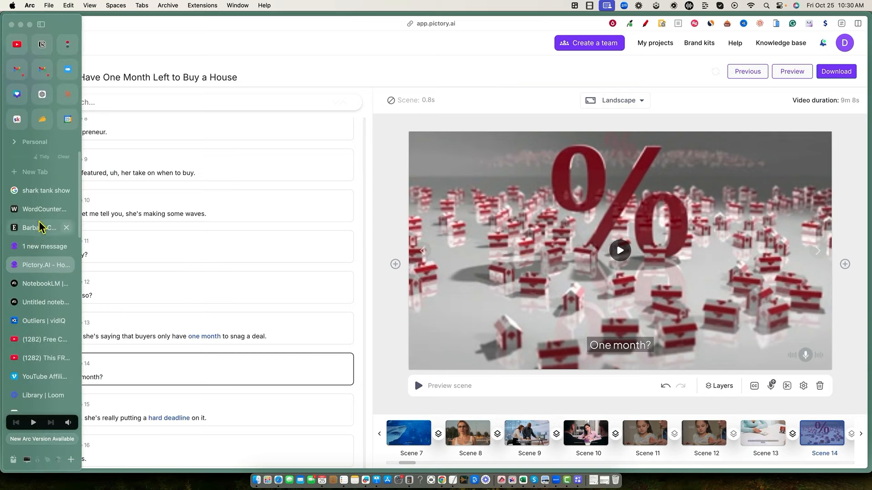
pyautogui.click(43, 283)
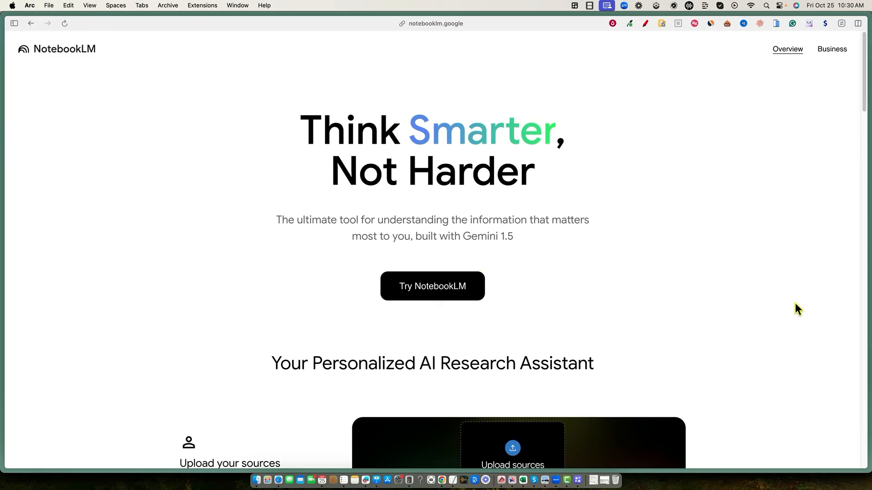